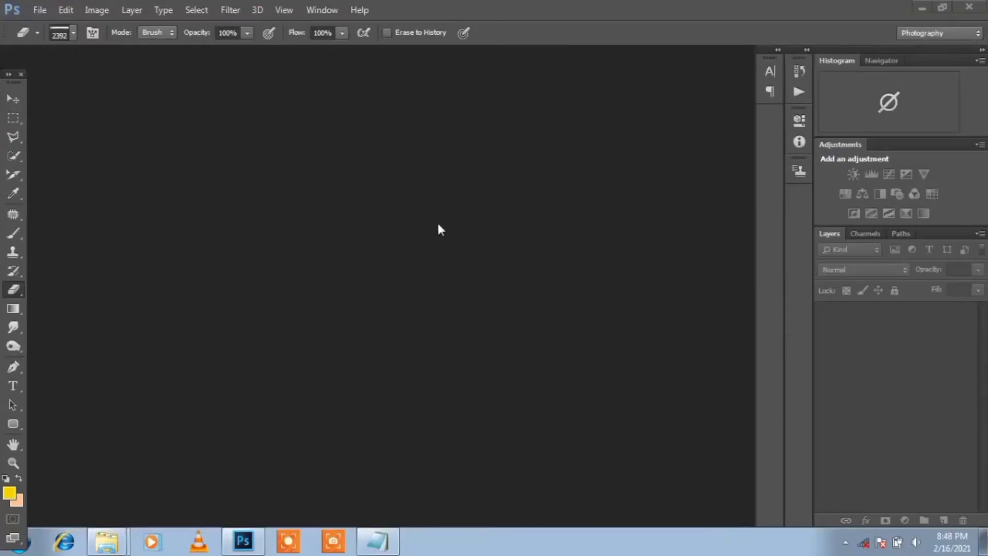
# Create a new blank Untitled-1 document, then minimize Photoshop to show the desktop
pyautogui.hotkey('ctrl', 'n')
pyautogui.click(644, 139)
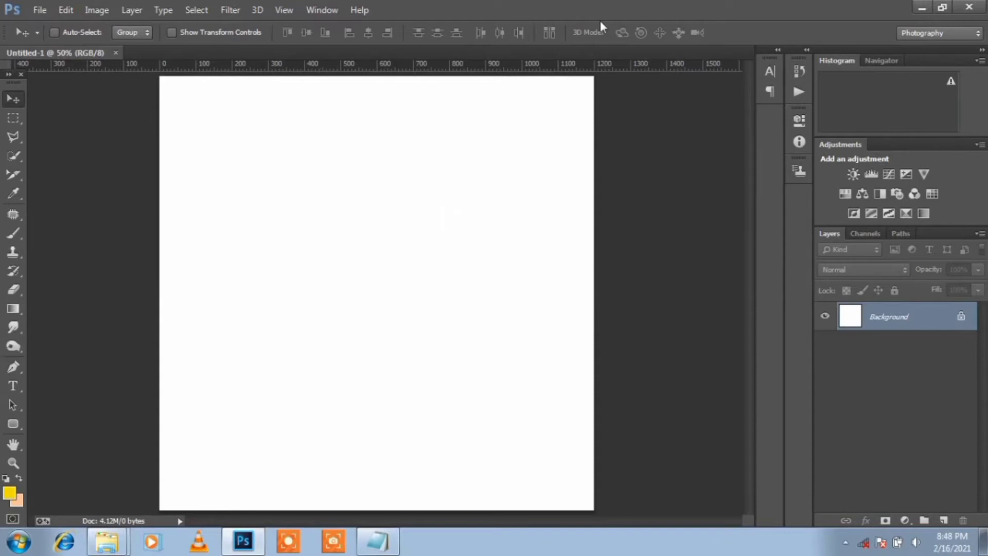
pyautogui.click(921, 8)
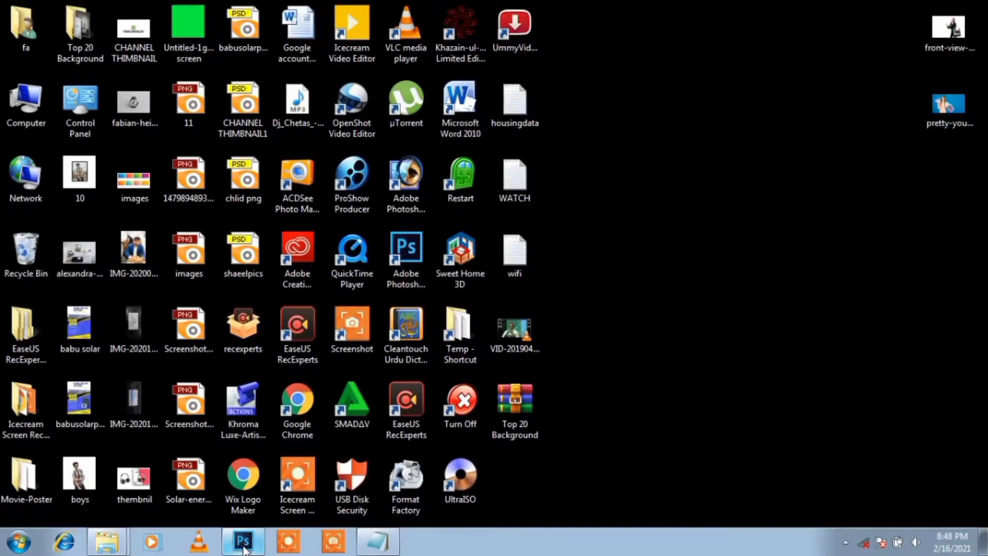
# Place the shopping-bags photo, scale it up to fill the canvas top, and nudge it into position
pyautogui.hotkey('alt', 'Tab')
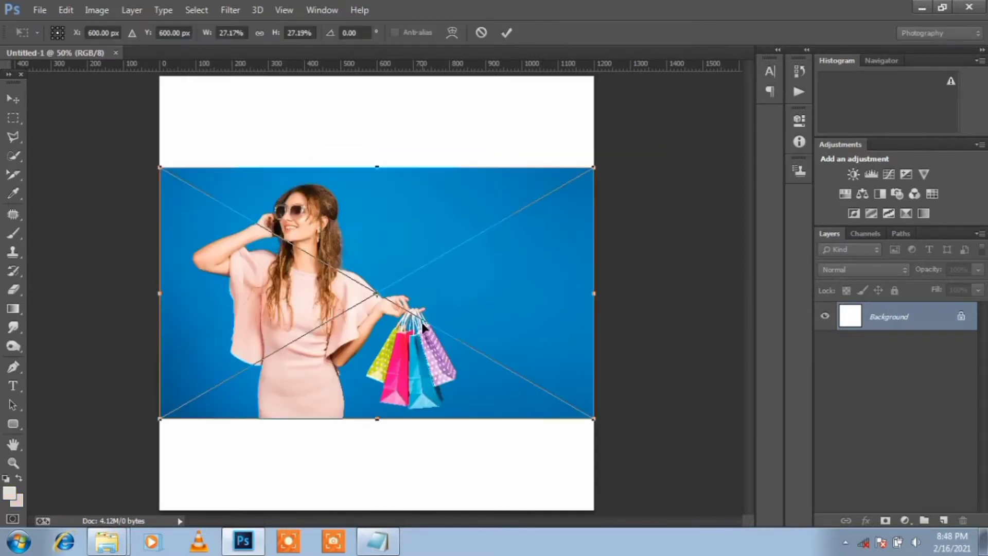
pyautogui.moveTo(597, 424); pyautogui.dragTo(673, 463)
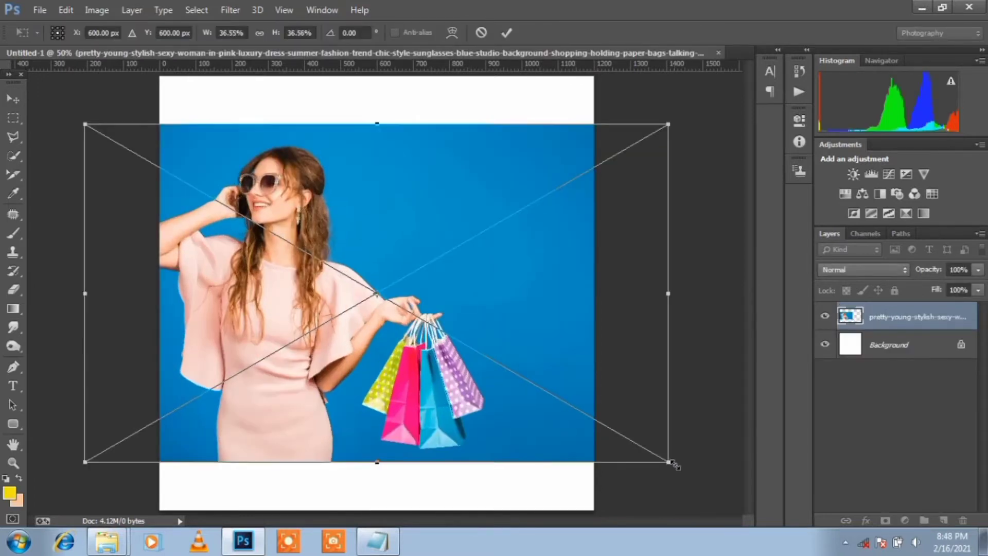
pyautogui.moveTo(499, 357)
pyautogui.mouseDown()
pyautogui.moveTo(556, 312)
pyautogui.moveTo(548, 305)
pyautogui.mouseUp()
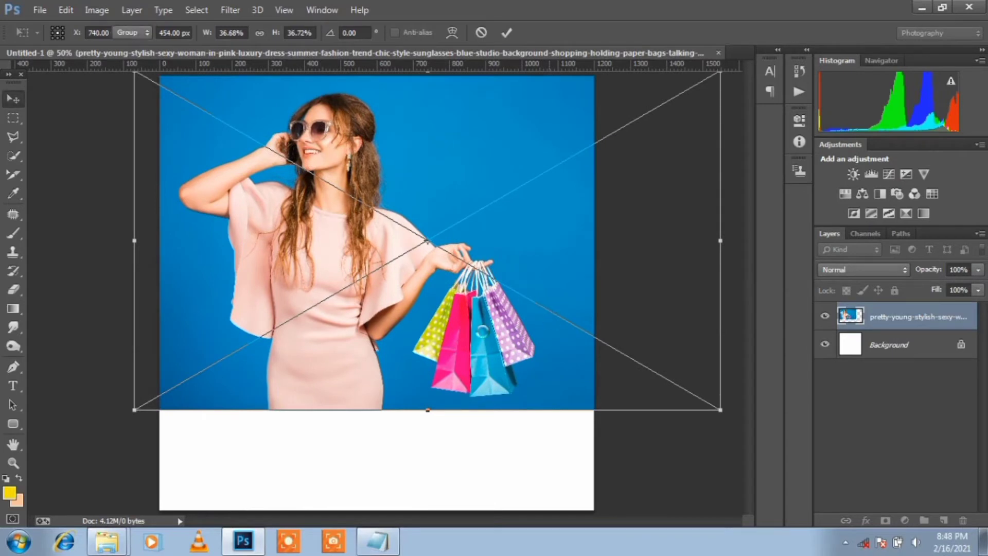
pyautogui.press('Return')
pyautogui.hotkey('shift', 'Right')
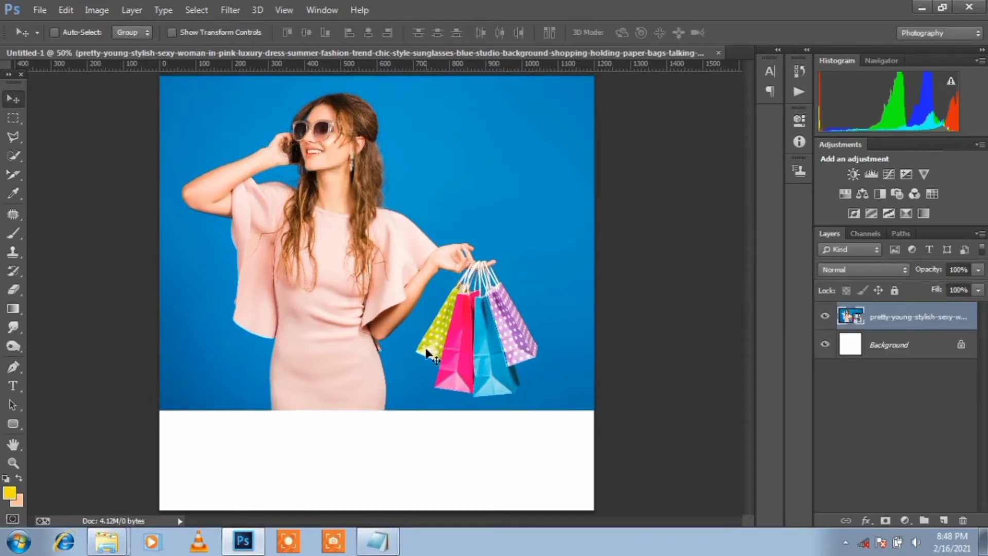
pyautogui.hotkey('shift', 'Right')
pyautogui.hotkey('shift', 'Right')
pyautogui.hotkey('shift', 'Right')
pyautogui.hotkey('shift', 'Right')
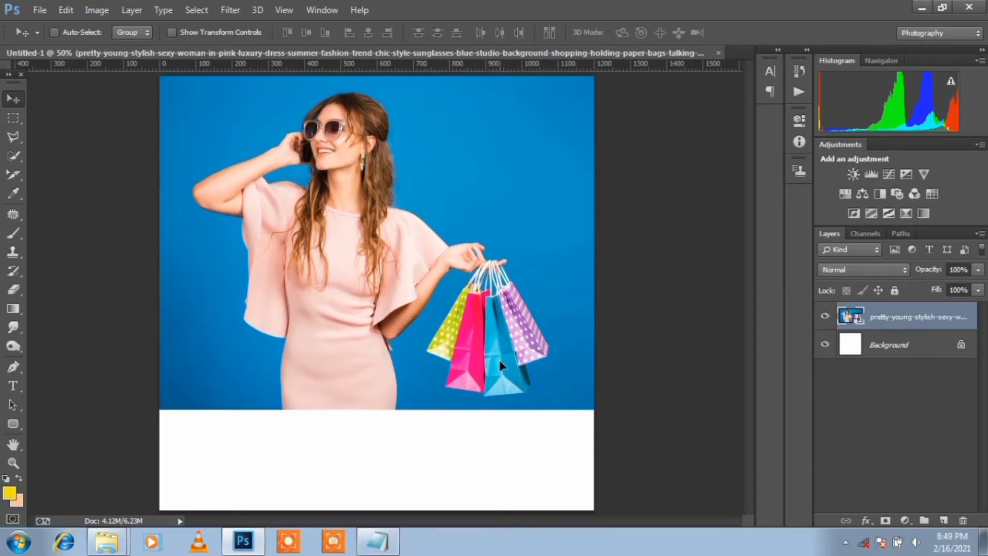
pyautogui.hotkey('shift', 'Down')
pyautogui.hotkey('shift', 'Down')
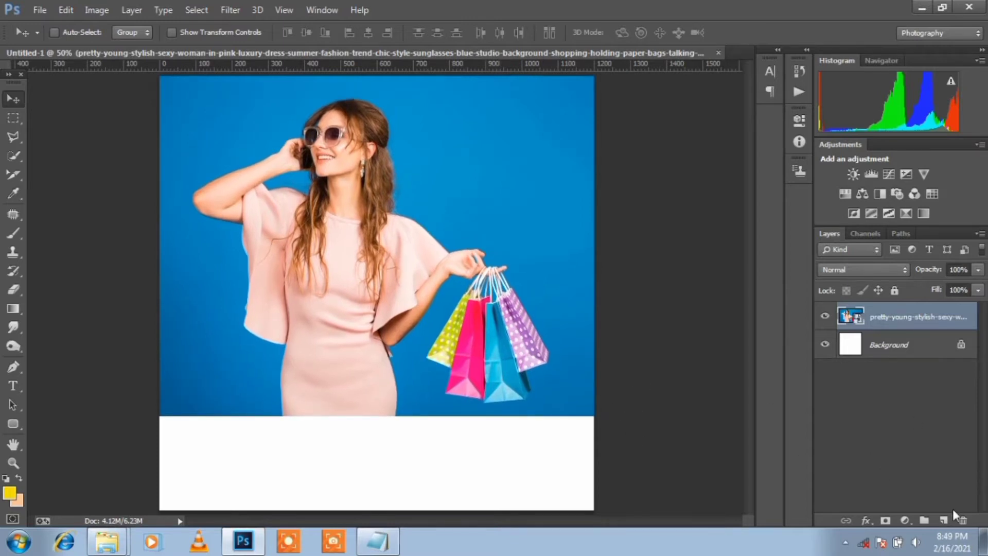
pyautogui.click(943, 519)
# Fill the new layer with peach and erase its top with a large textured brush
pyautogui.hotkey('ctrl', 'BackSpace')
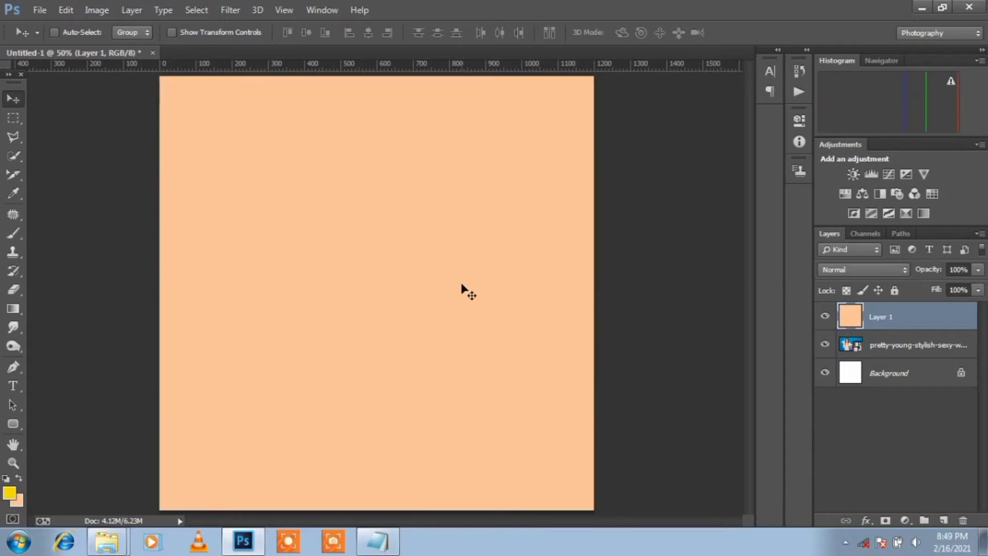
pyautogui.click(13, 289)
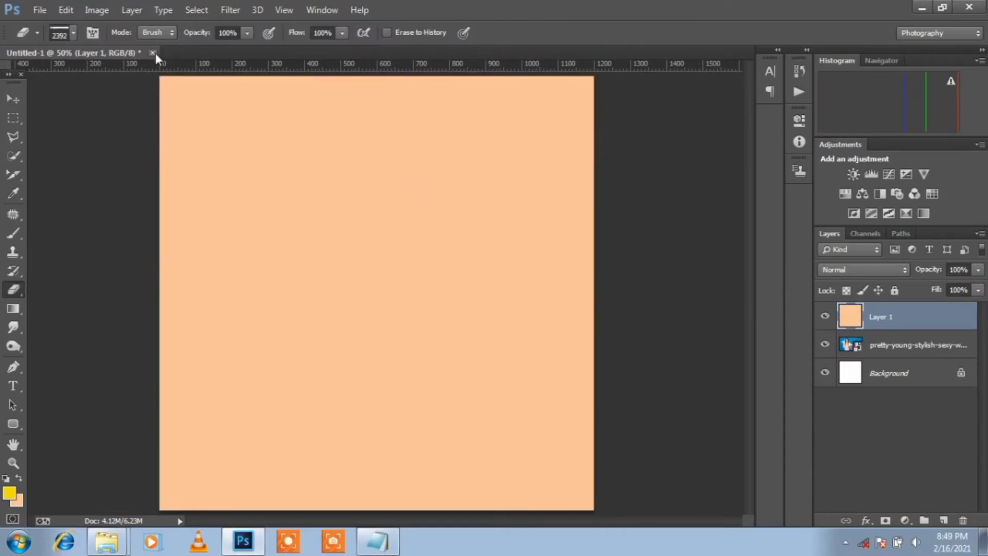
pyautogui.click(72, 30)
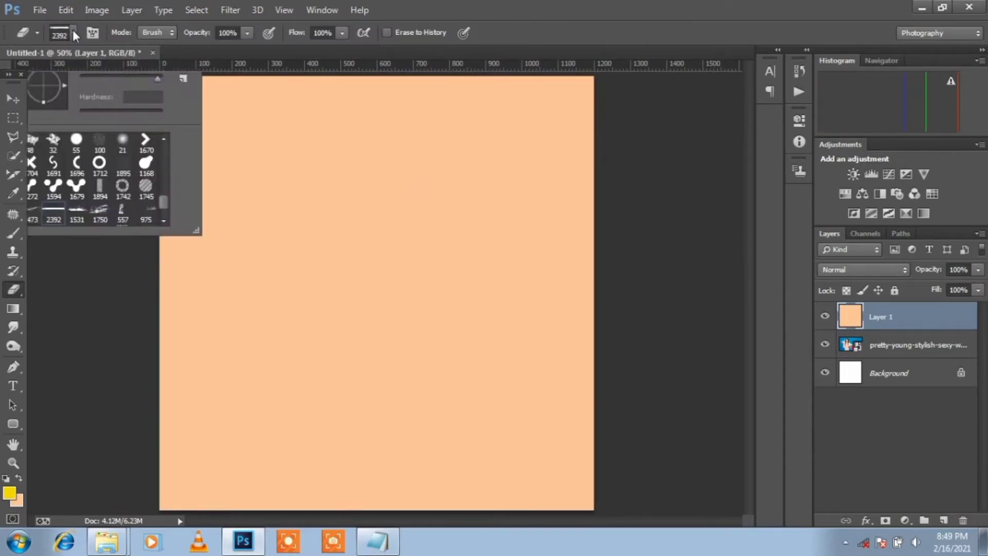
pyautogui.click(74, 30)
pyautogui.moveTo(203, 144)
pyautogui.mouseDown()
pyautogui.moveTo(525, 250)
pyautogui.moveTo(530, 346)
pyautogui.moveTo(425, 41)
pyautogui.mouseUp()
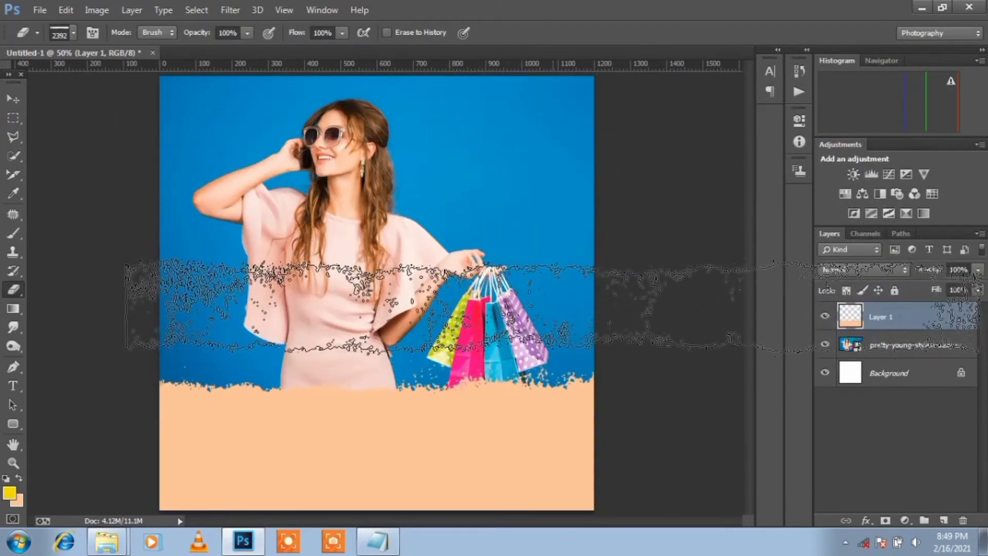
pyautogui.press('v')
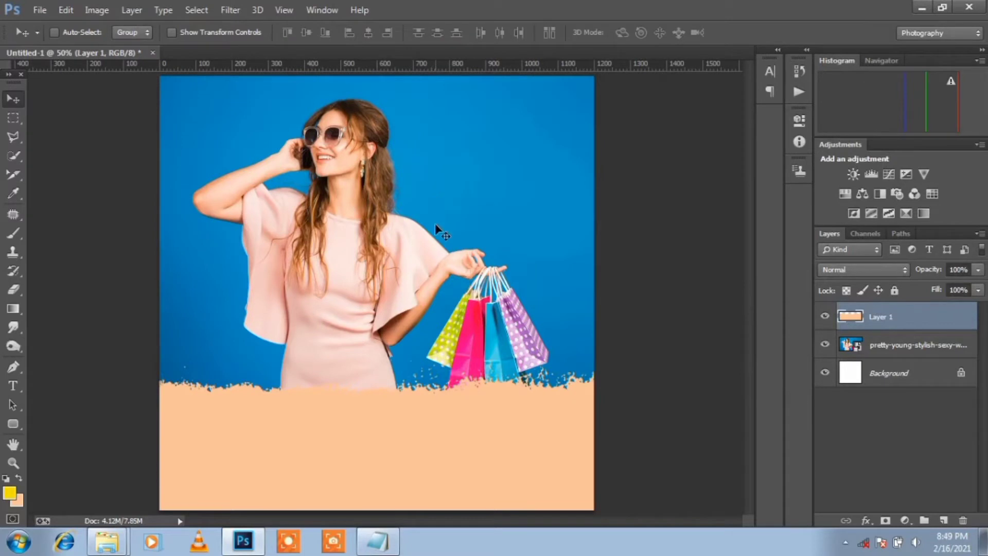
pyautogui.moveTo(452, 419); pyautogui.dragTo(455, 421)
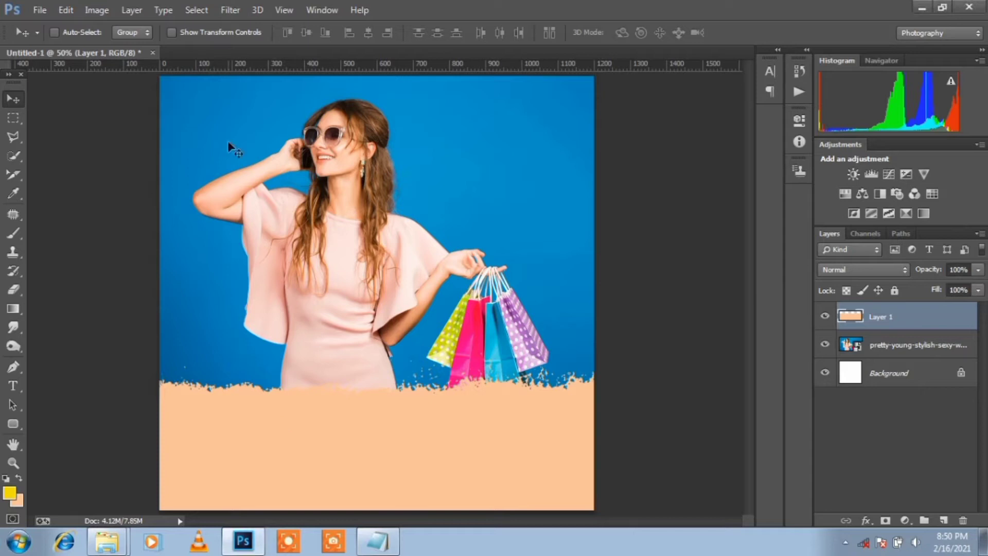
# Ready the Type tool at Gotham Black 88.46 pt in Standard Screen Mode
pyautogui.press('t')
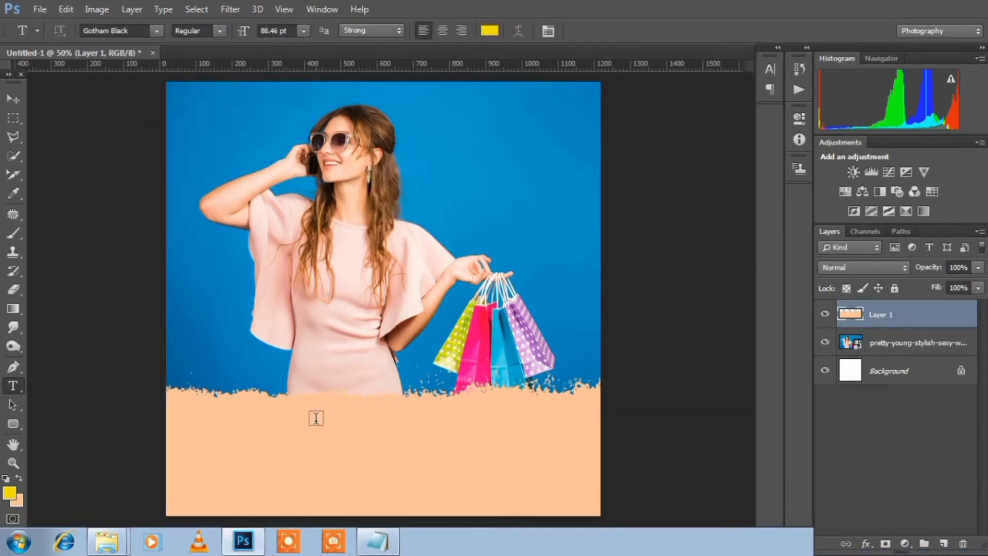
pyautogui.press('f')
pyautogui.press('a')
pyautogui.press('t')
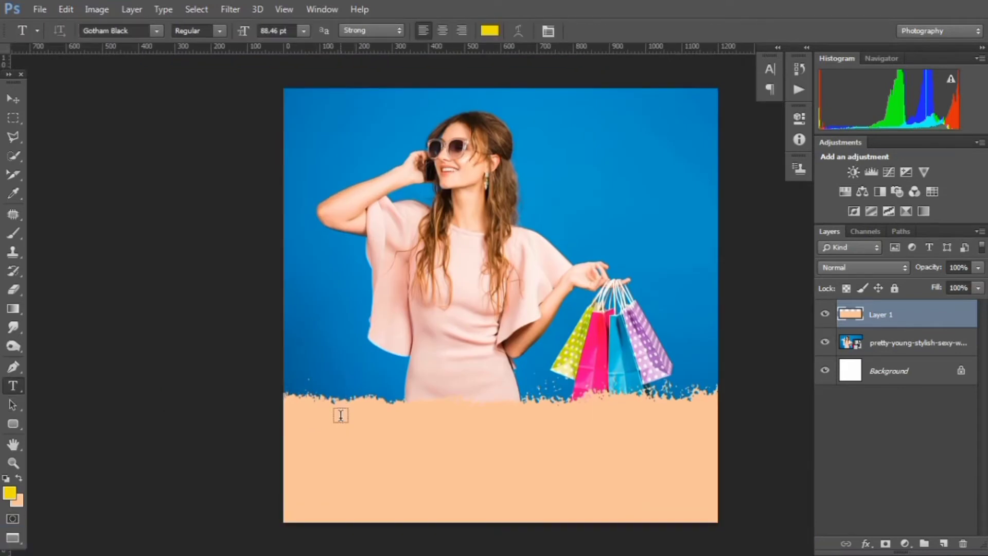
pyautogui.press('f')
pyautogui.press('f')
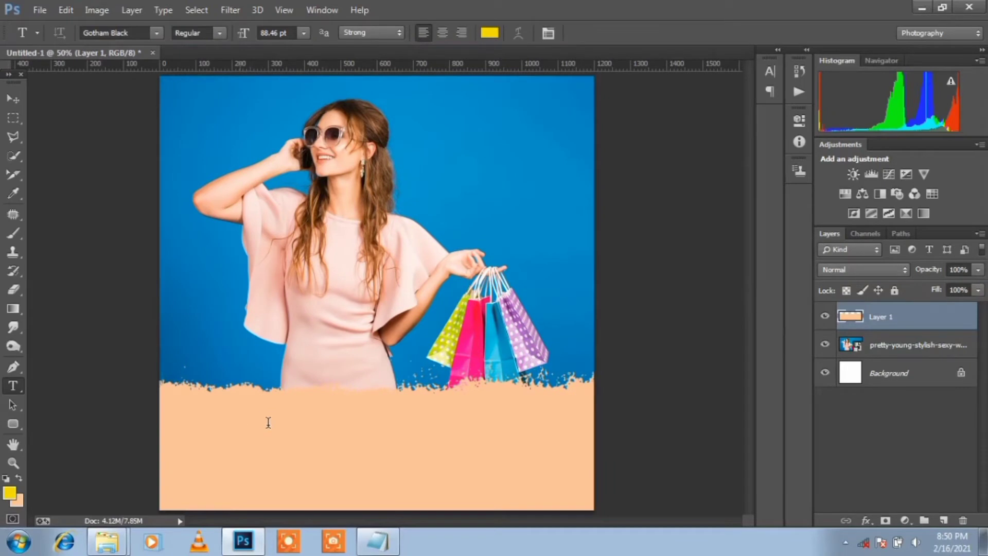
# Type 'fashion' on the peach band in the Grantham font
pyautogui.click(240, 420)
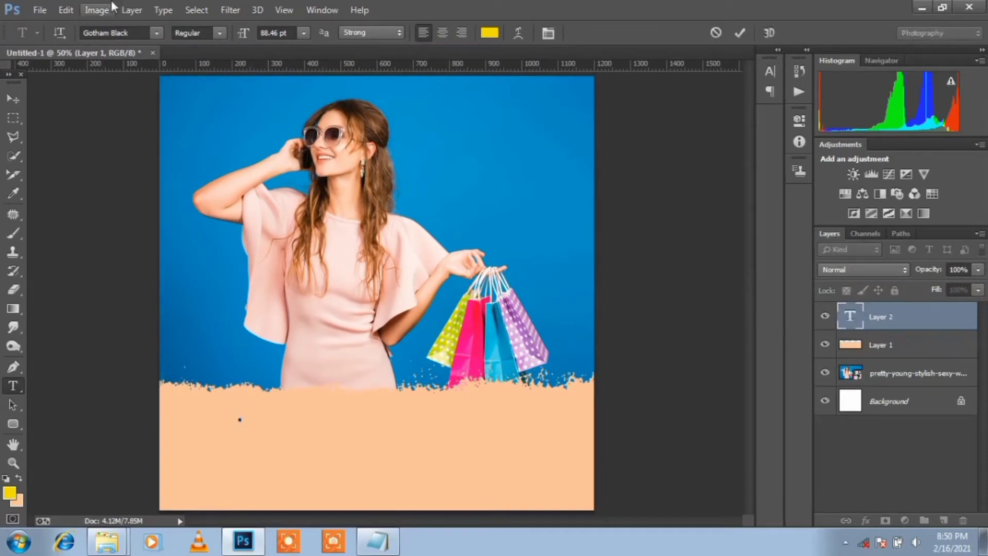
pyautogui.click(156, 34)
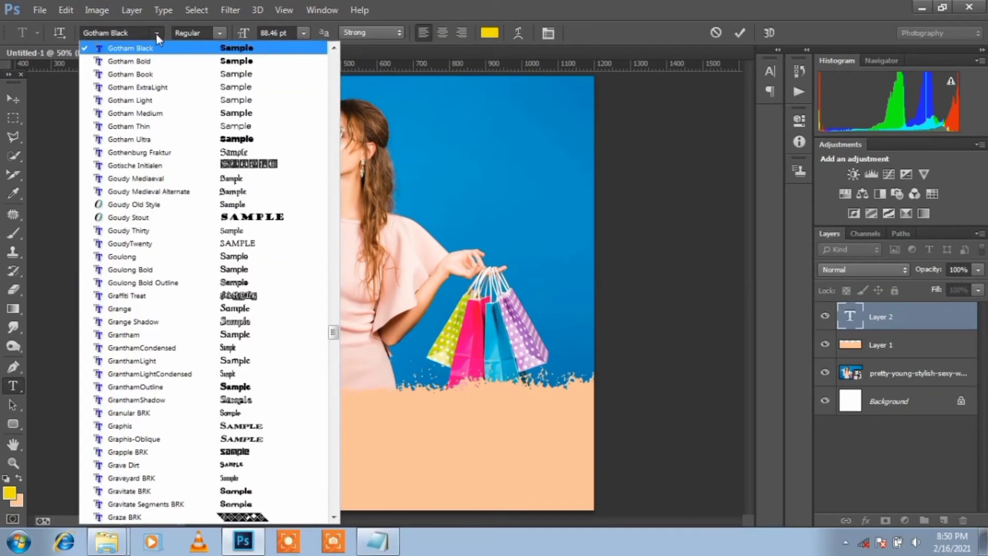
pyautogui.click(288, 334)
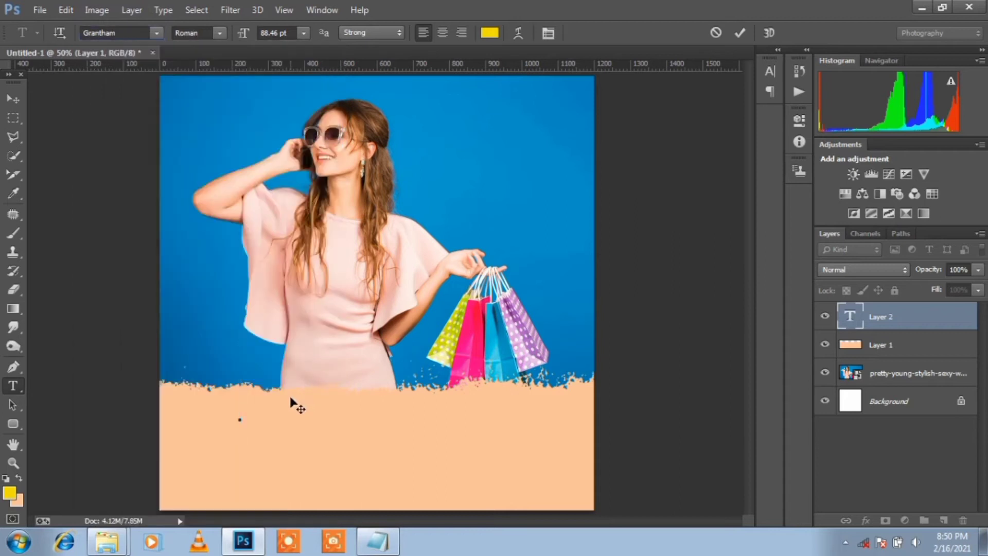
pyautogui.write('fa')
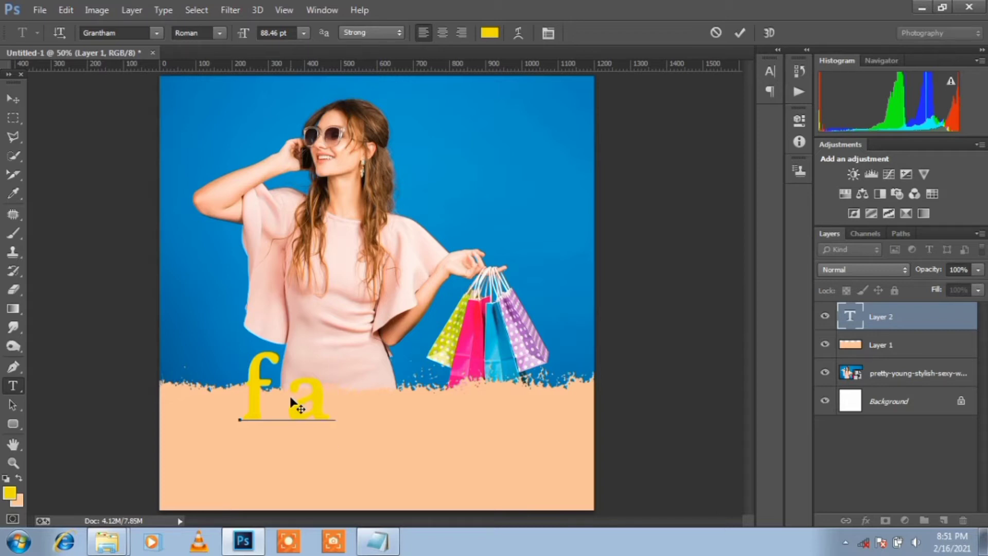
pyautogui.write('sh')
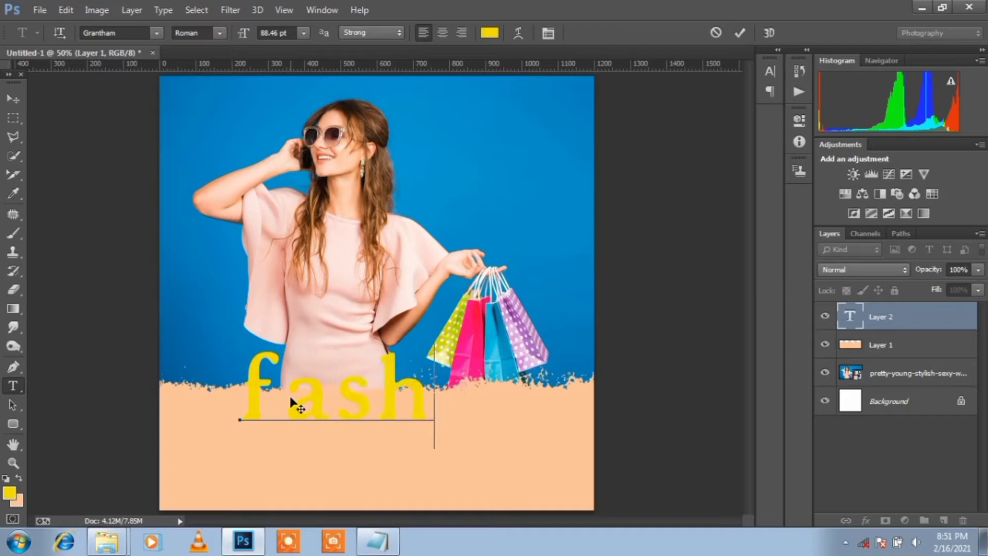
pyautogui.write('ion')
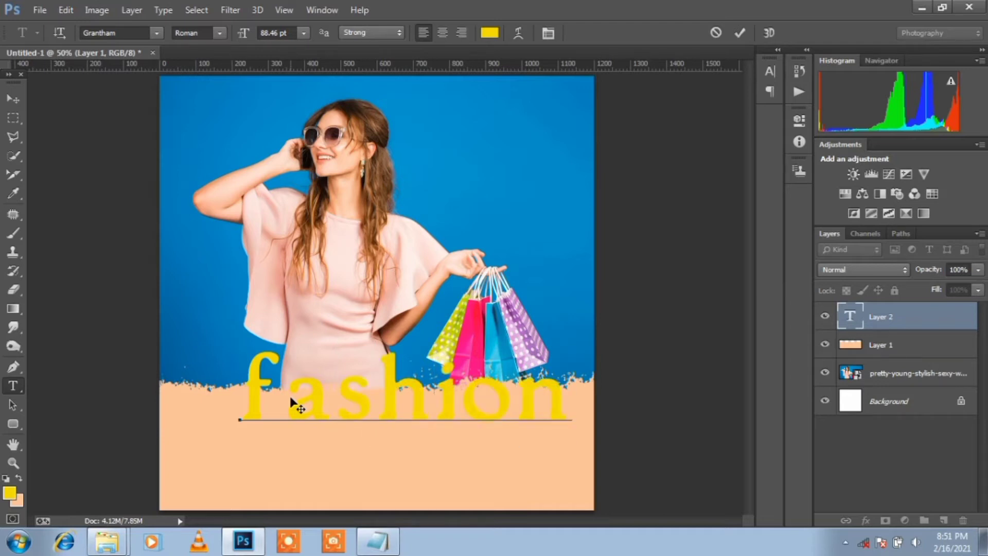
# Reduce the 'fashion' text to 36.46 pt and bring up its text colour picker
pyautogui.hotkey('ctrl', 'a')
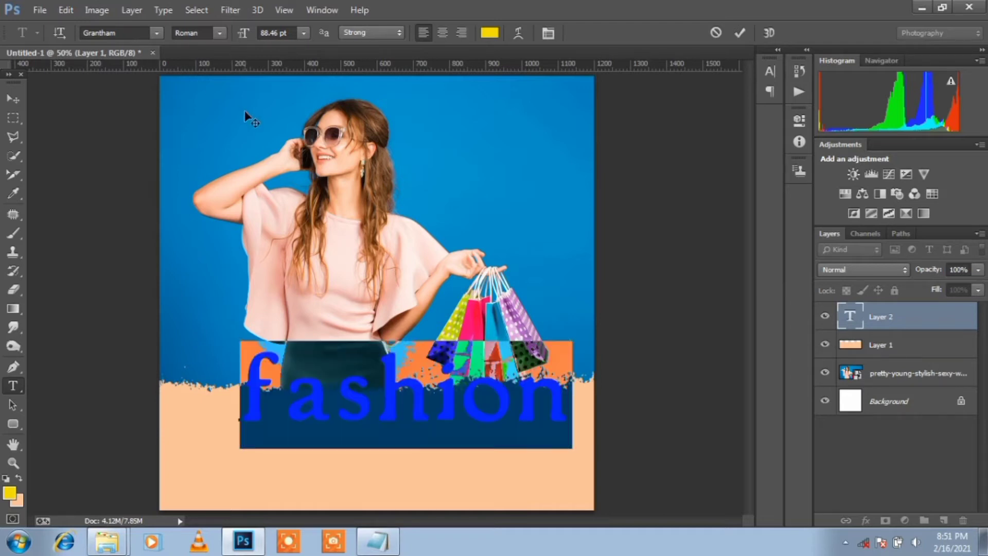
pyautogui.click(294, 32)
pyautogui.scroll(-3, 293, 33)
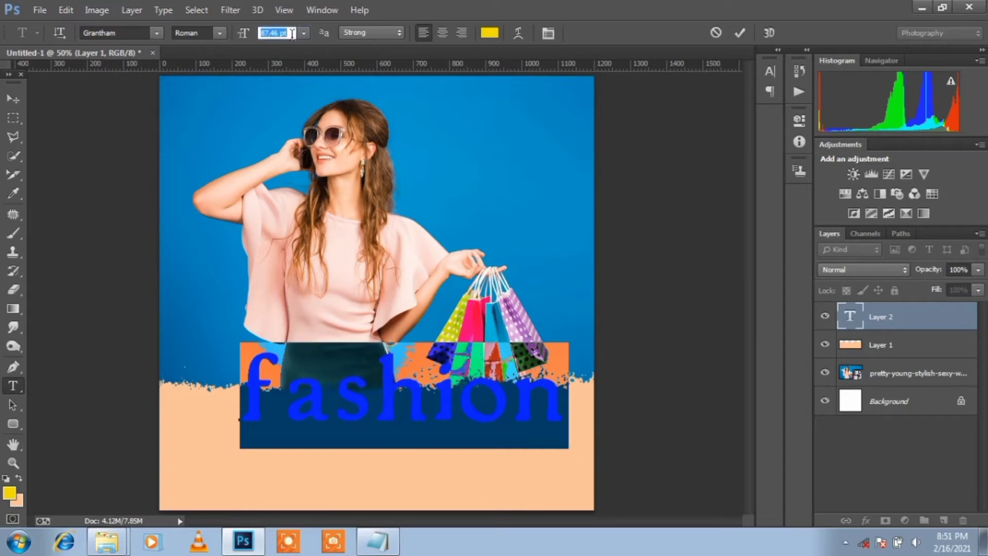
pyautogui.scroll(-6, 292, 33)
pyautogui.scroll(-6, 292, 34)
pyautogui.scroll(-8, 291, 34)
pyautogui.scroll(-16, 292, 34)
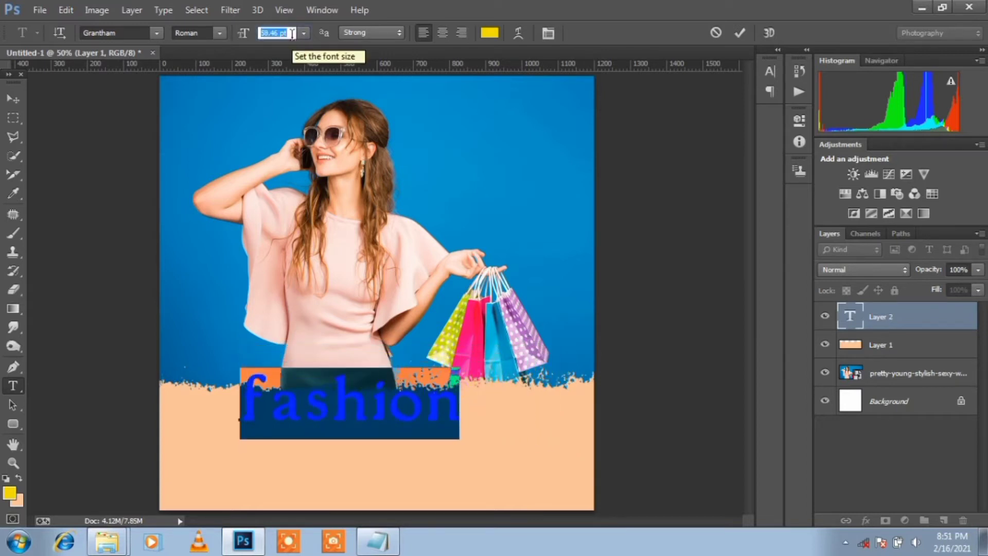
pyautogui.scroll(-4, 293, 34)
pyautogui.scroll(-2, 294, 33)
pyautogui.scroll(-3, 294, 33)
pyautogui.scroll(-2, 293, 34)
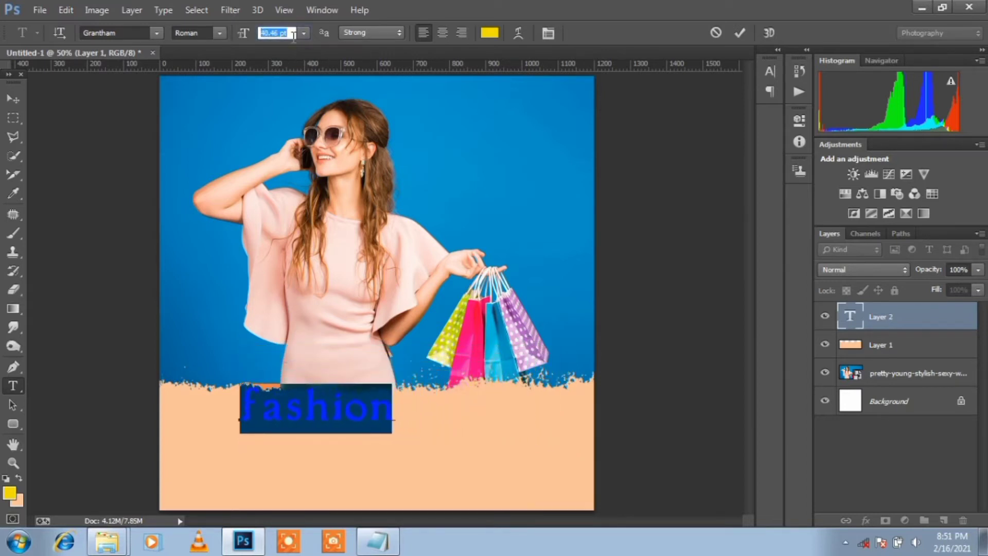
pyautogui.scroll(-2, 293, 34)
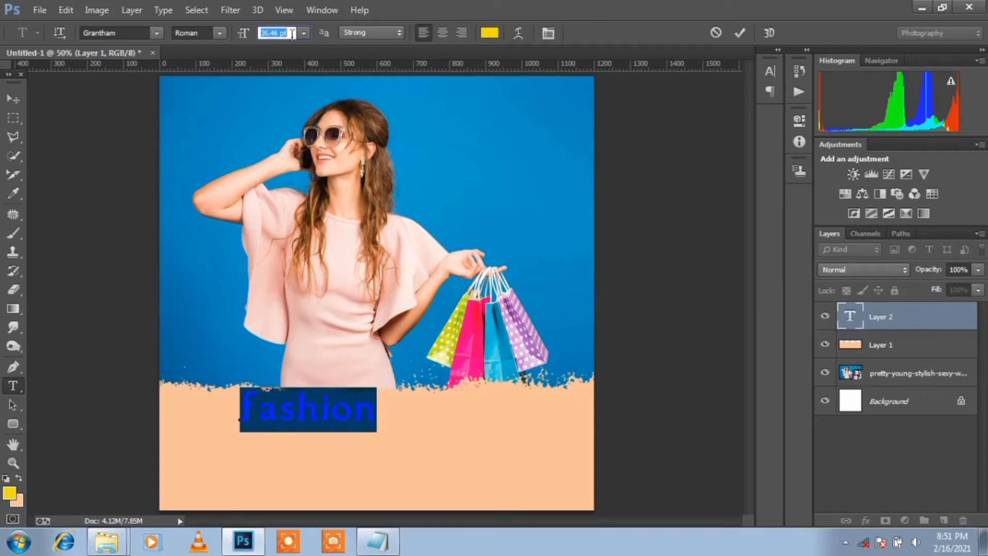
pyautogui.click(347, 481)
pyautogui.hotkey('ctrl', 'a')
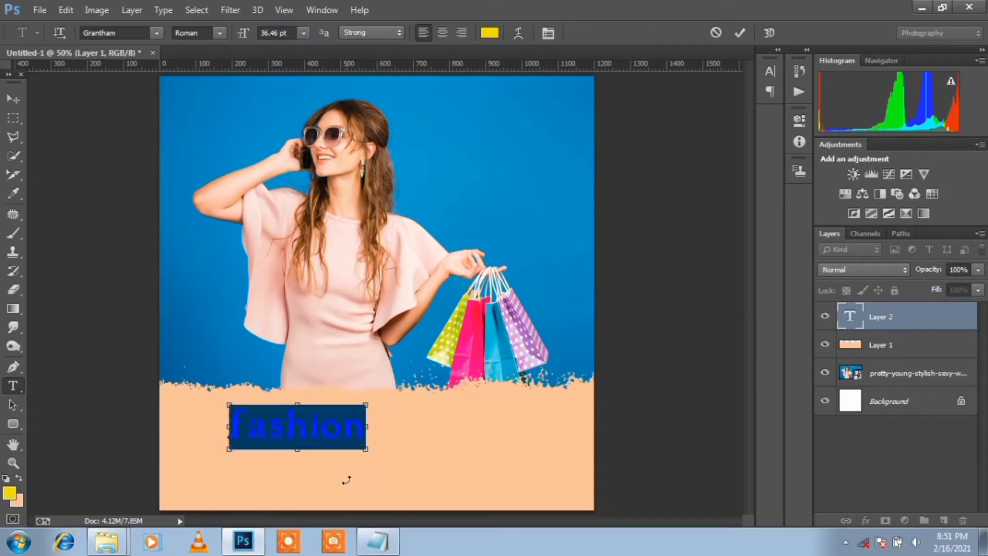
pyautogui.click(489, 32)
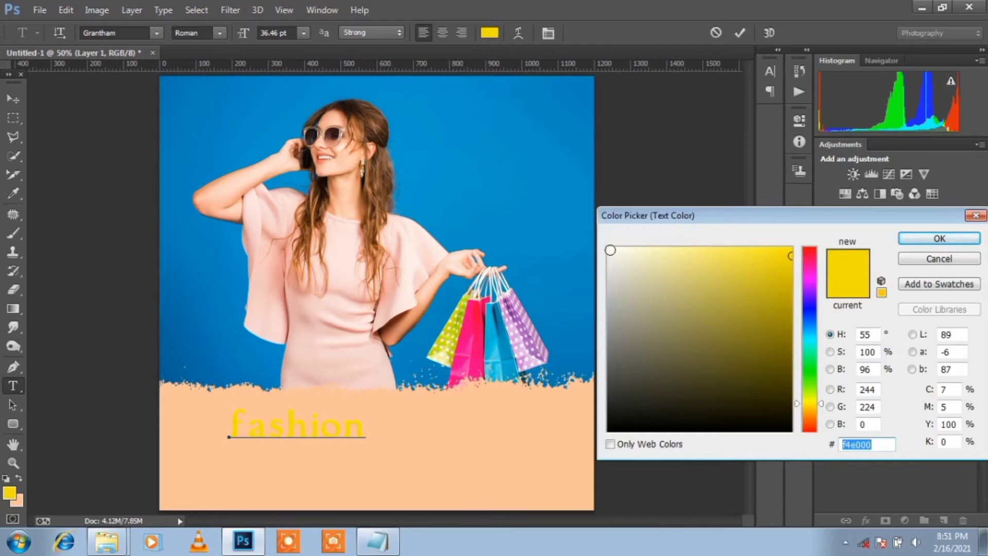
# Make the 'fashion' text off-white (#fbfbf7) and commit it as its own layer
pyautogui.click(610, 250)
pyautogui.click(949, 260)
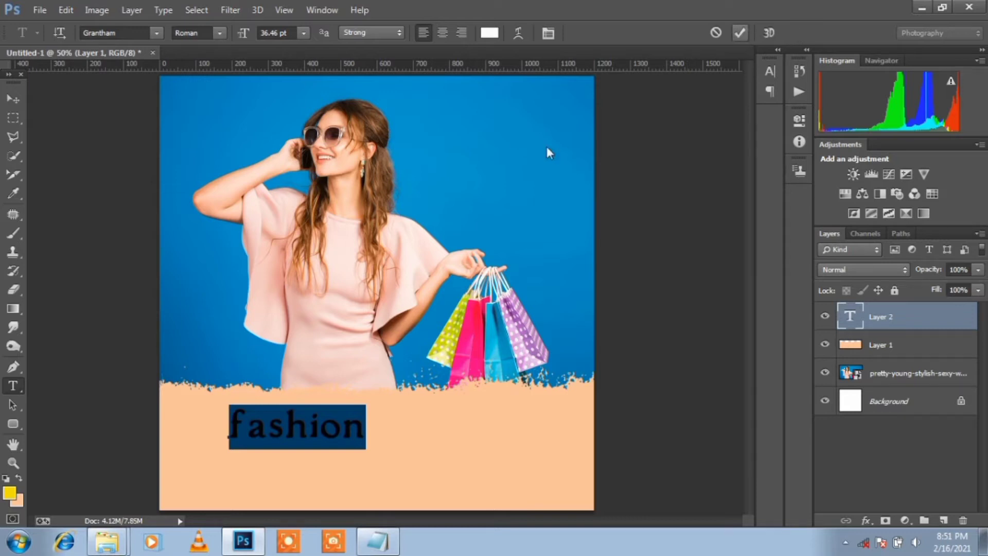
pyautogui.hotkey('ctrl', 'Return')
# Rotate 'fashion' by −3.87°, scale it to about 90%, and move it up-left
pyautogui.hotkey('ctrl', 't')
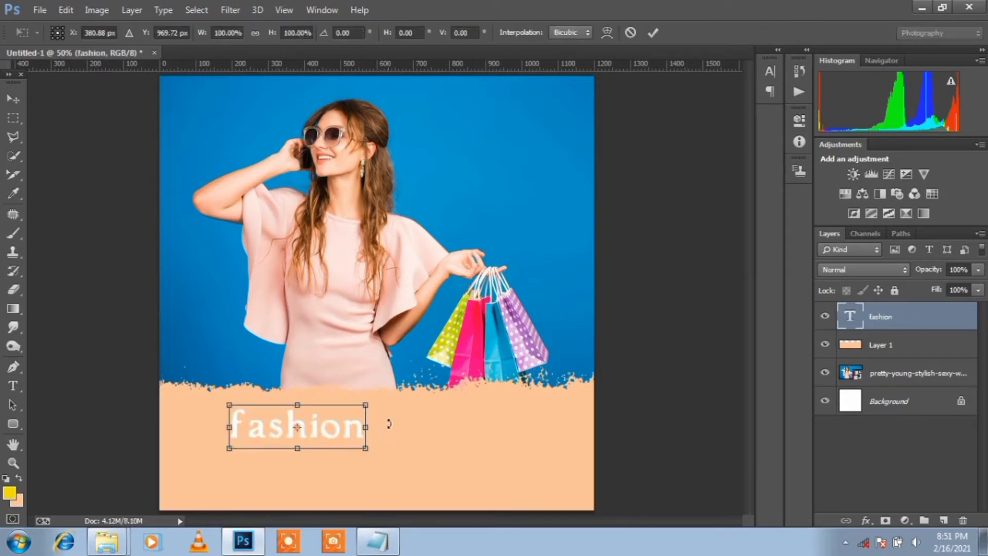
pyautogui.moveTo(389, 423); pyautogui.dragTo(348, 476)
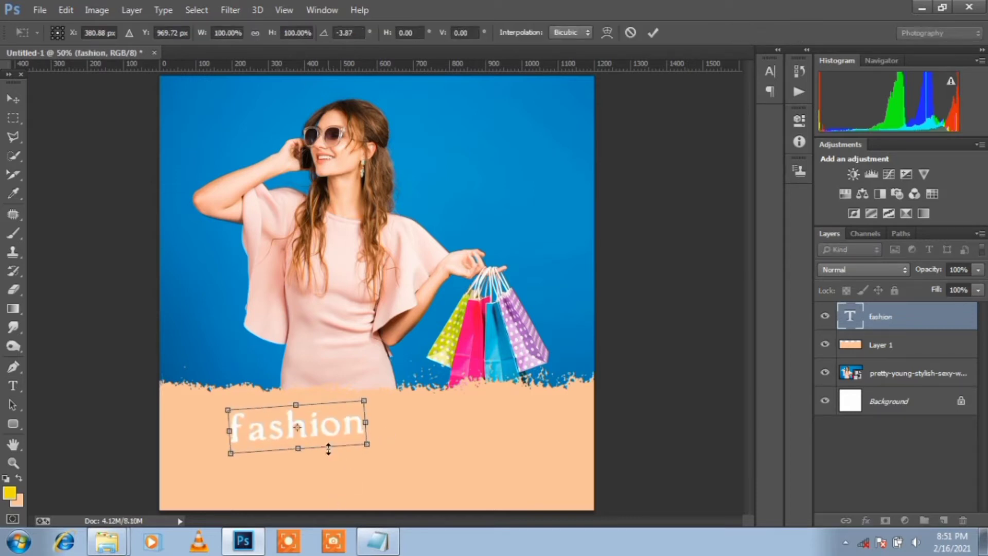
pyautogui.moveTo(315, 430); pyautogui.dragTo(307, 426)
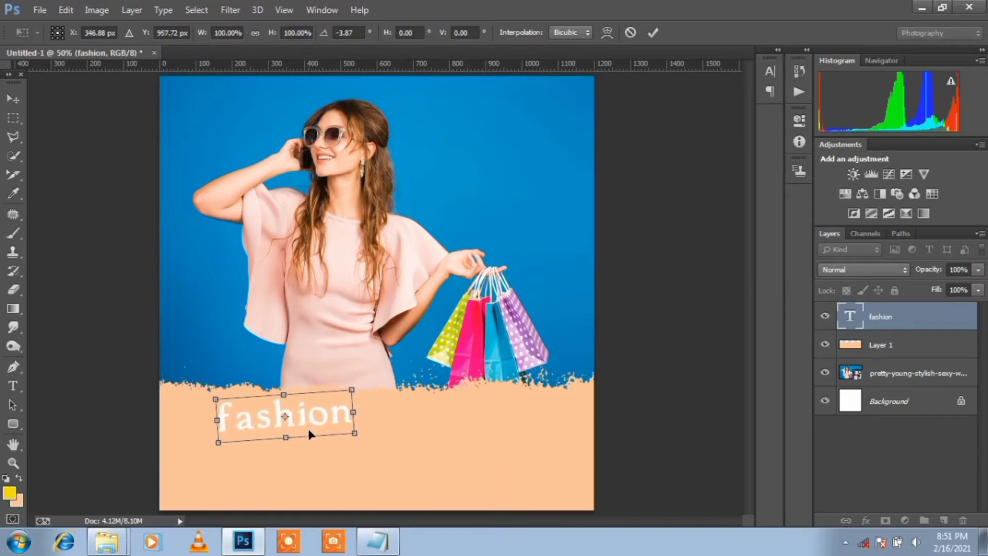
pyautogui.moveTo(354, 433); pyautogui.dragTo(343, 430)
pyautogui.click(654, 33)
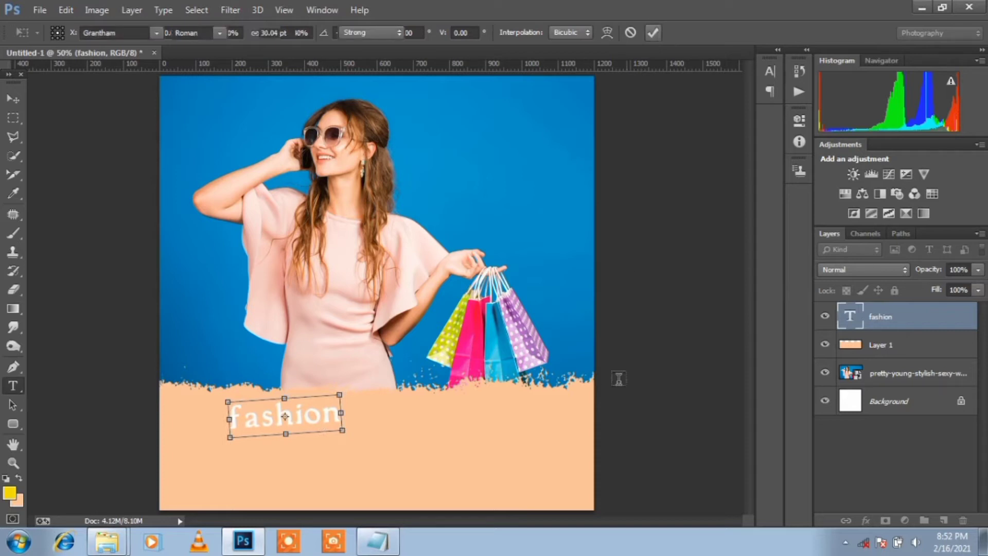
pyautogui.click(134, 33)
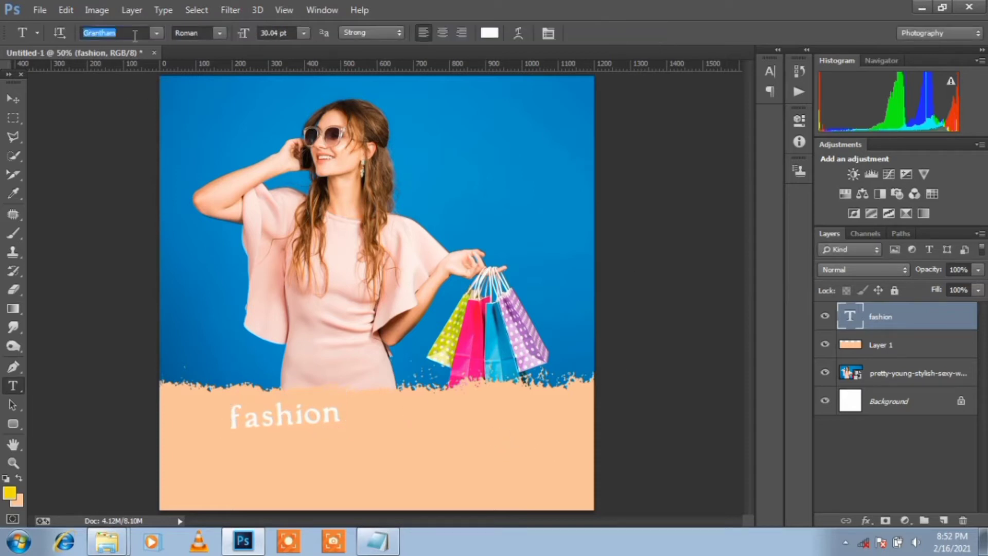
pyautogui.press('Up')
pyautogui.press('Up')
pyautogui.press('Up')
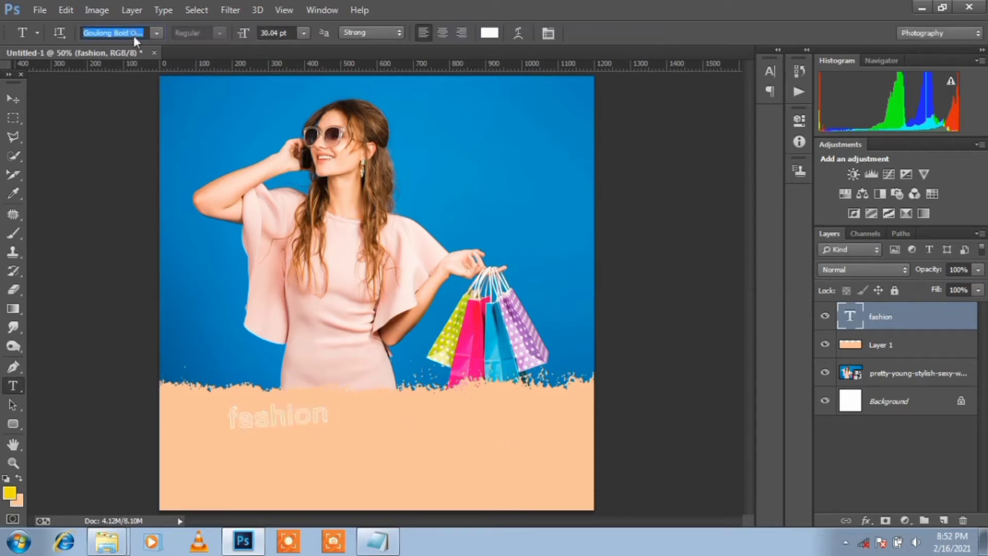
pyautogui.press('Up')
pyautogui.click(157, 33)
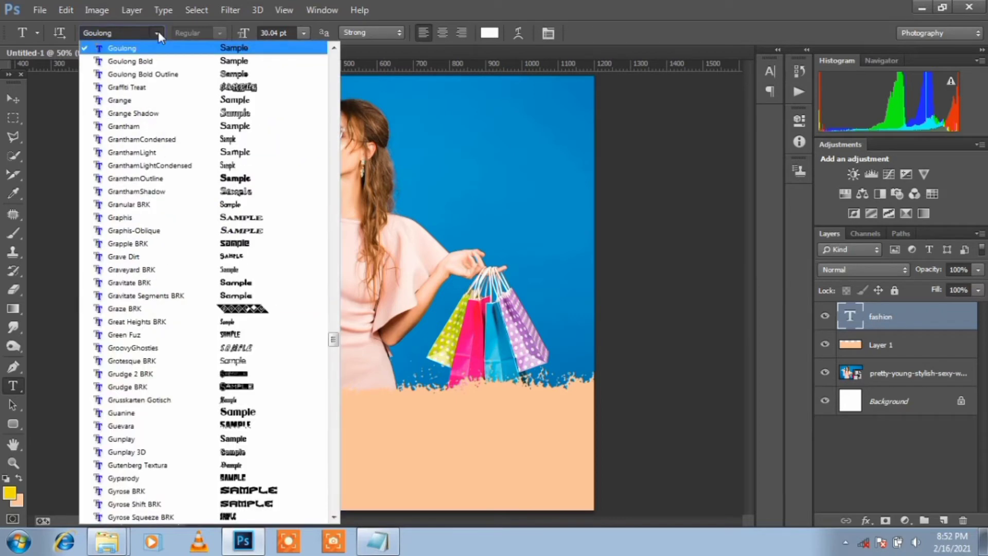
pyautogui.press('Down')
pyautogui.press('Down')
pyautogui.press('Down')
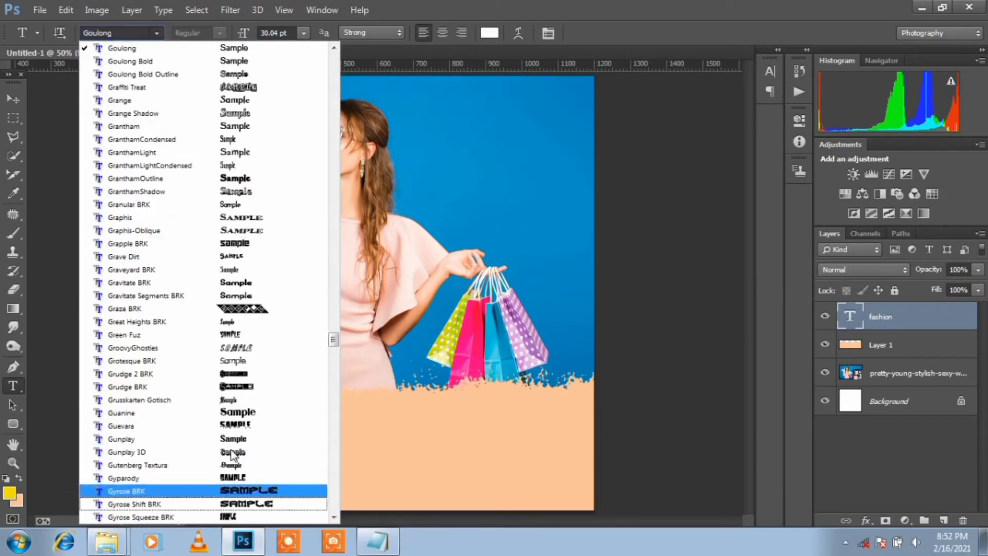
pyautogui.press('Down')
pyautogui.press('Down')
pyautogui.press('Down')
pyautogui.press('Down')
pyautogui.press('Down')
pyautogui.press('Down')
pyautogui.press('Up')
pyautogui.press('Up')
pyautogui.press('Up')
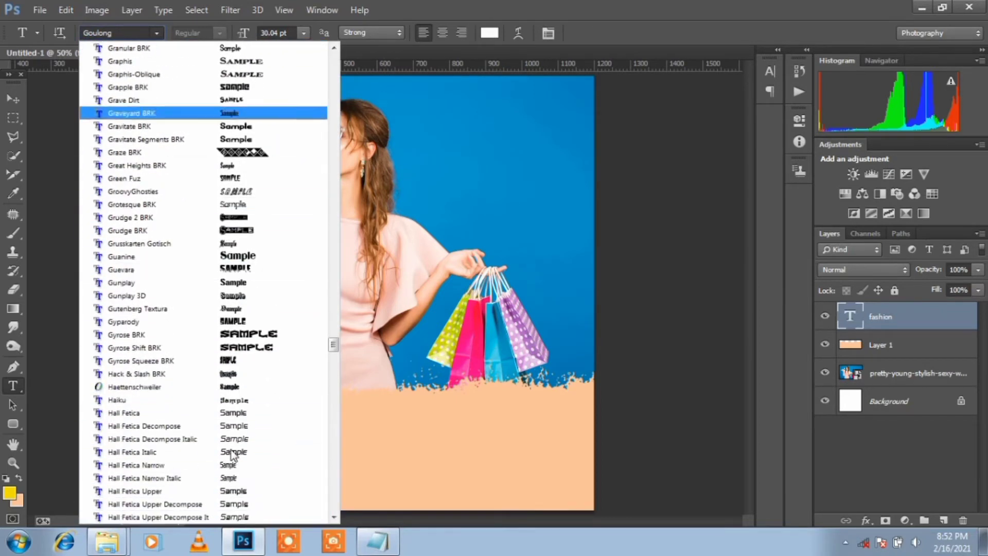
pyautogui.press('Up')
pyautogui.press('Up')
pyautogui.press('Up')
pyautogui.press('Up')
pyautogui.press('Up')
pyautogui.press('Up')
pyautogui.press('Up')
pyautogui.press('Up')
pyautogui.press('Up')
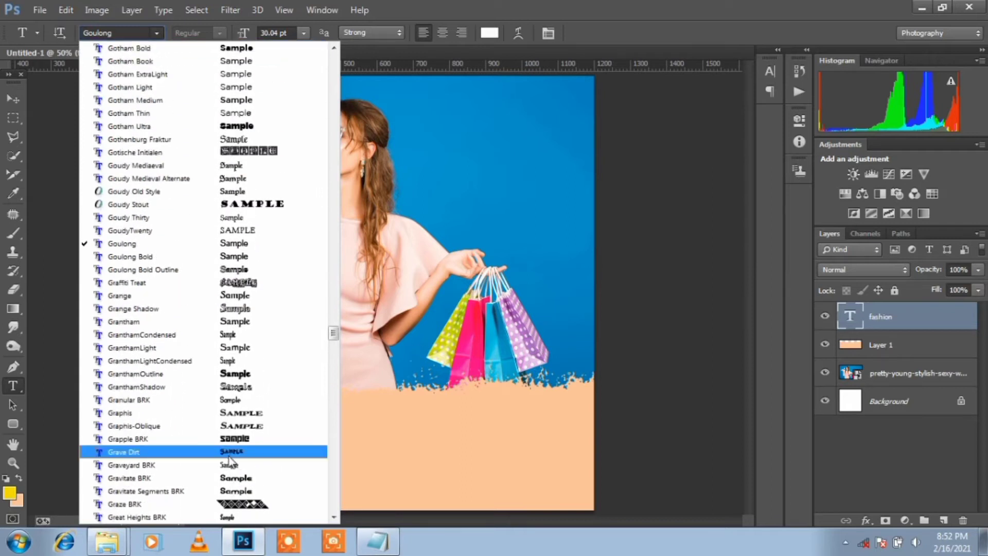
pyautogui.click(277, 49)
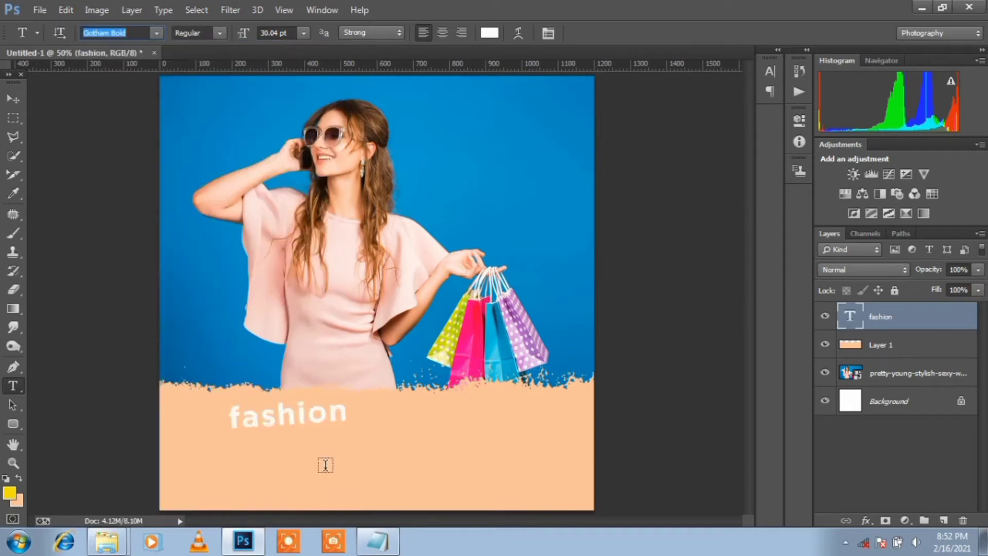
pyautogui.press('Down')
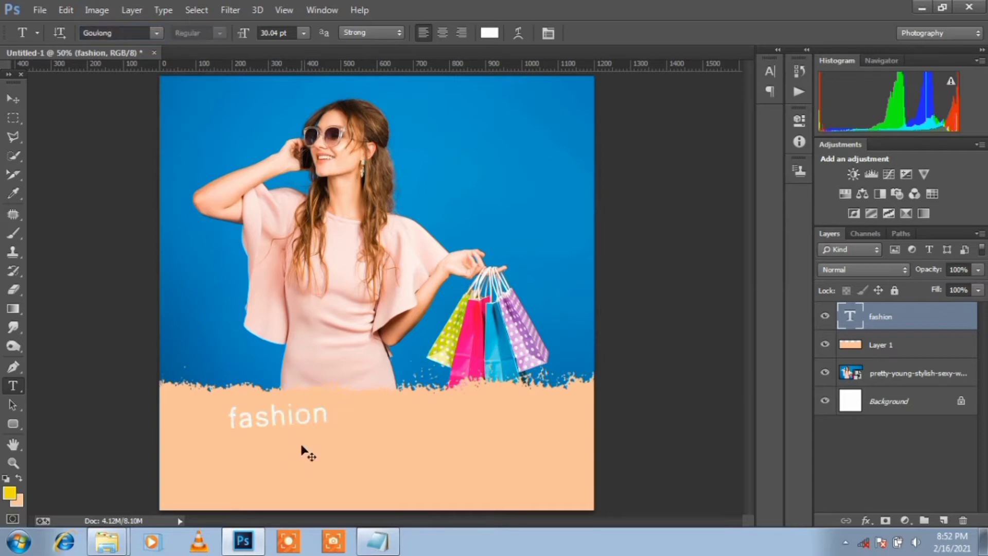
pyautogui.press('Up')
pyautogui.press('Down')
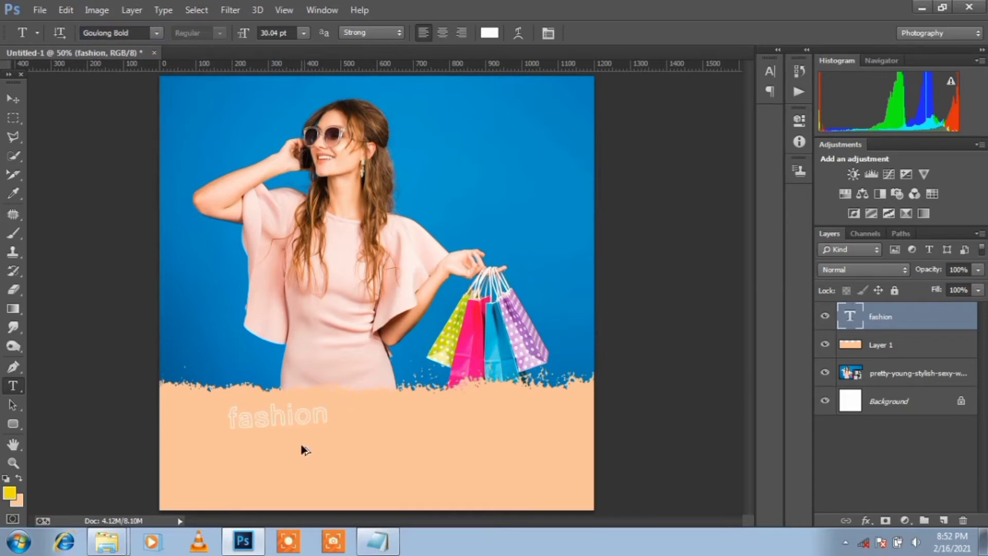
pyautogui.press('Down')
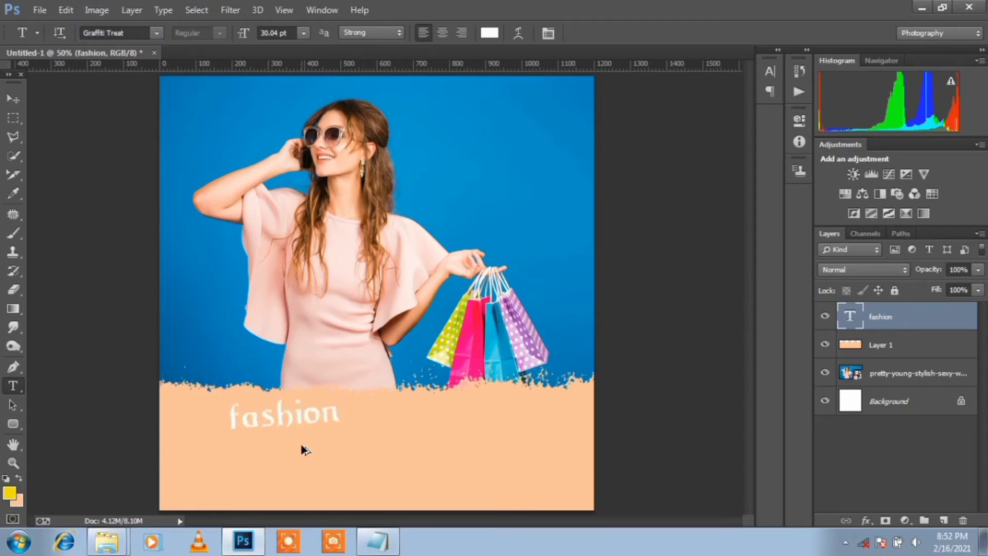
pyautogui.press('Down')
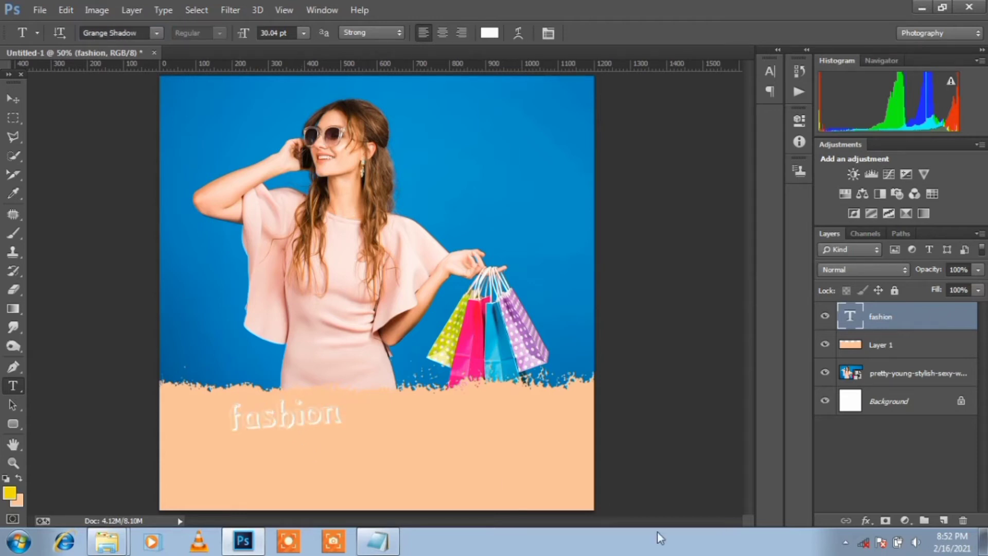
pyautogui.press('Down')
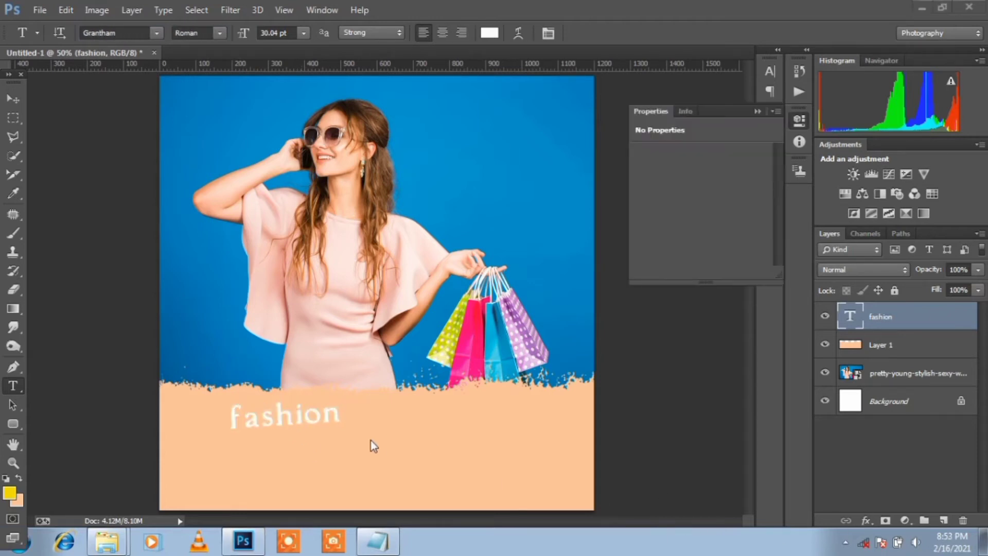
# Start an empty text layer below 'fashion' and set its font to Gotham Bold
pyautogui.click(370, 435)
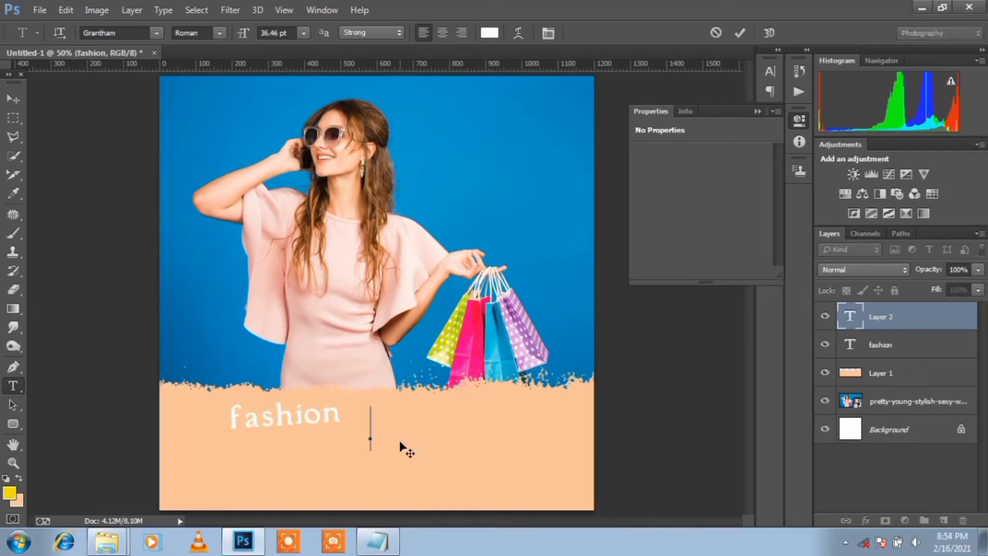
pyautogui.write('SA')
pyautogui.press('BackSpace')
pyautogui.press('BackSpace')
pyautogui.click(116, 32)
pyautogui.click(157, 33)
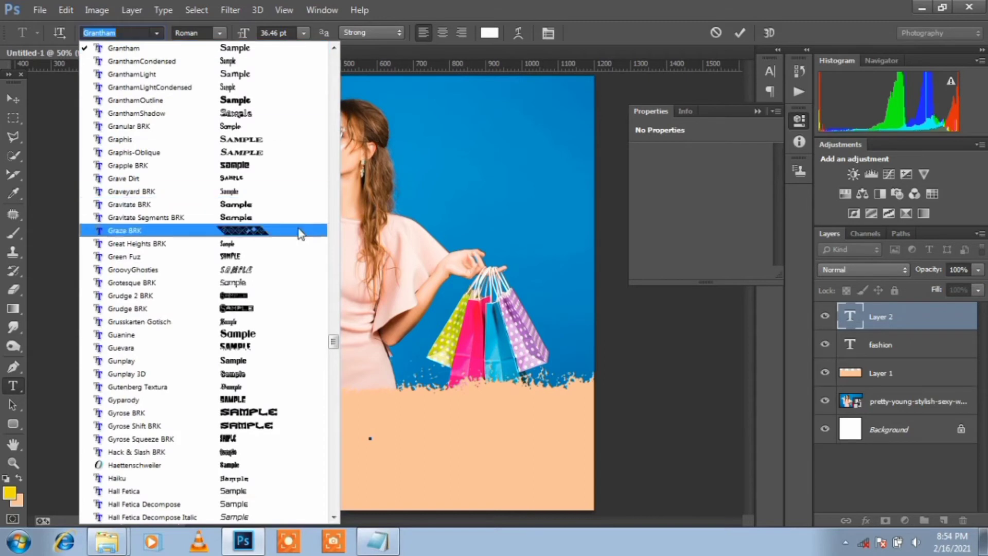
pyautogui.moveTo(333, 338); pyautogui.dragTo(333, 310)
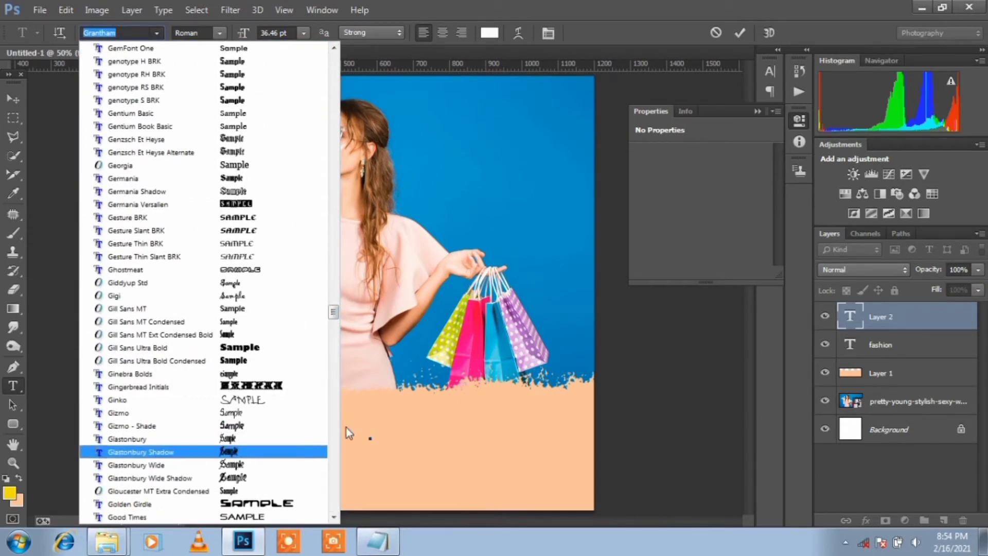
pyautogui.moveTo(334, 311); pyautogui.dragTo(334, 328)
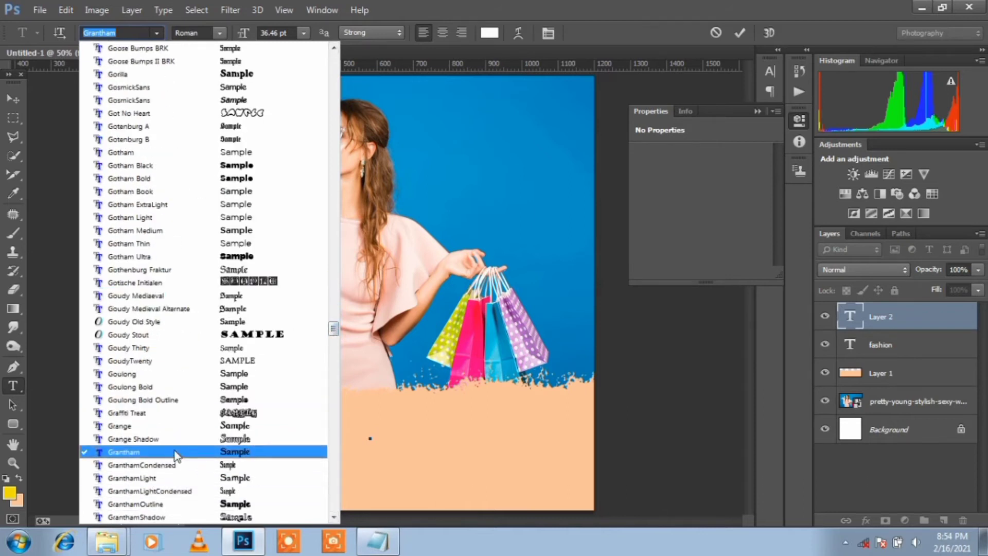
pyautogui.moveTo(333, 327); pyautogui.dragTo(333, 335)
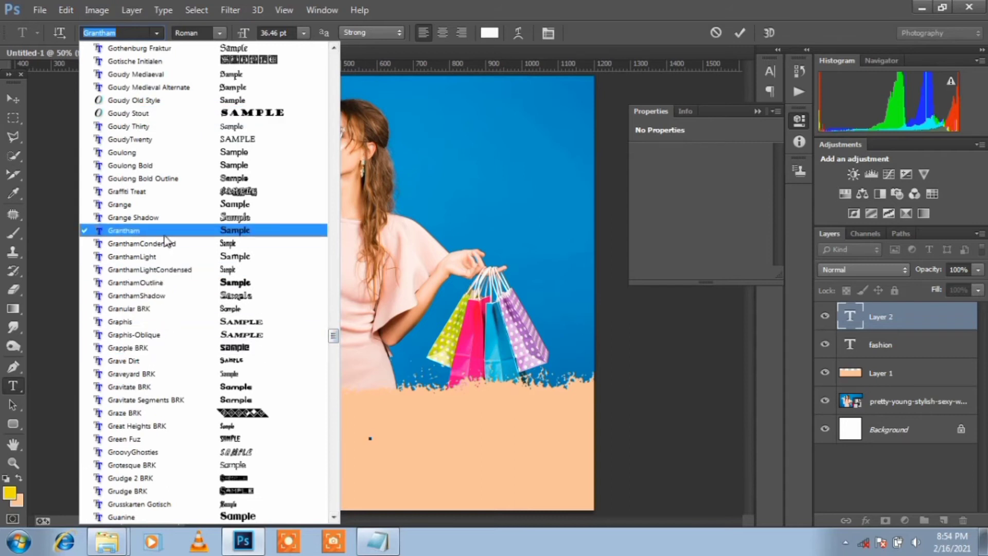
pyautogui.moveTo(333, 335)
pyautogui.mouseDown()
pyautogui.moveTo(334, 350)
pyautogui.moveTo(333, 329)
pyautogui.mouseUp()
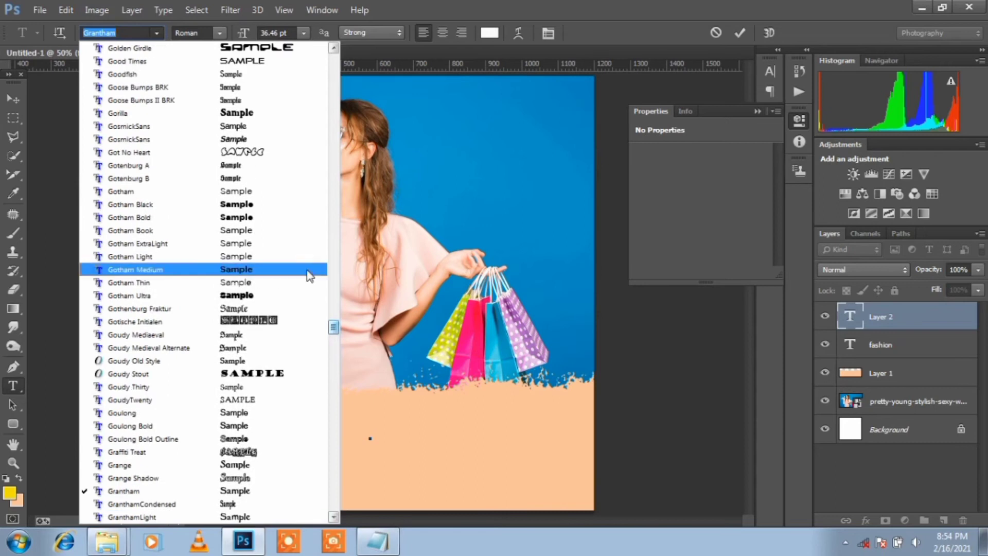
pyautogui.click(277, 217)
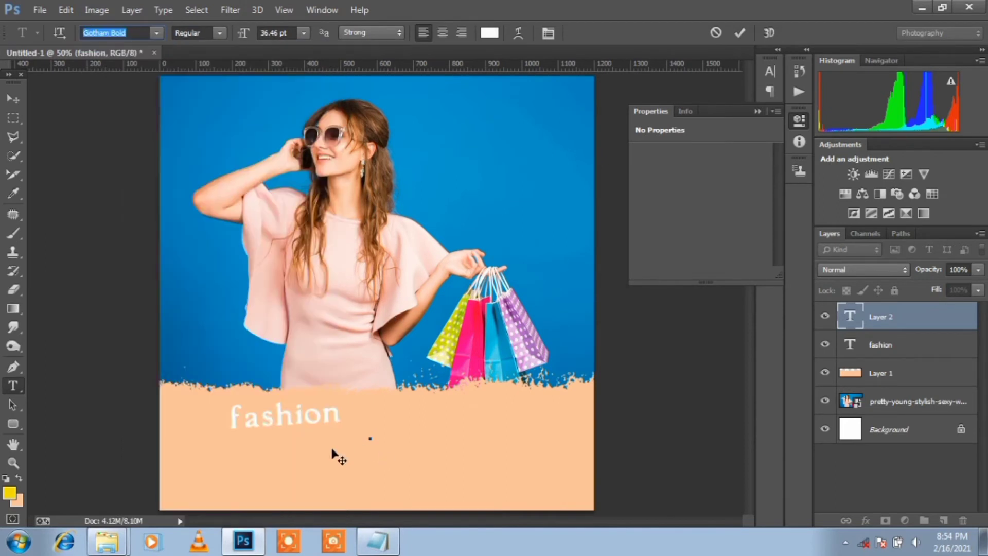
# Type 'SALE' in Gotham Bold and position it beside 'fashion'
pyautogui.press('Return')
pyautogui.write('SA')
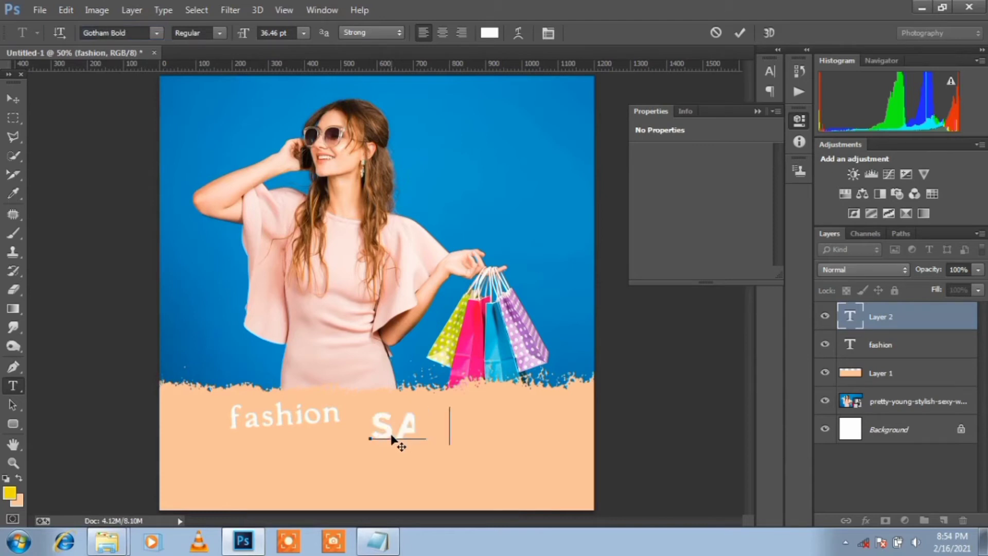
pyautogui.write('LE')
pyautogui.keyDown('ctrl'); pyautogui.moveTo(408, 467); pyautogui.dragTo(379, 472); pyautogui.keyUp('ctrl')
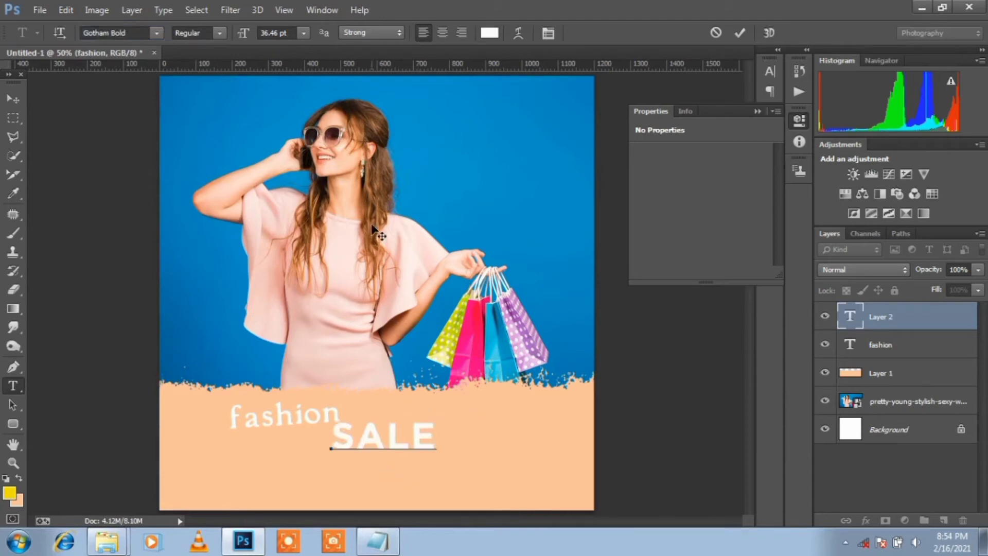
pyautogui.hotkey('ctrl', 'a')
# Colour the 'SALE' text black and enlarge it to 52.46 pt
pyautogui.click(489, 33)
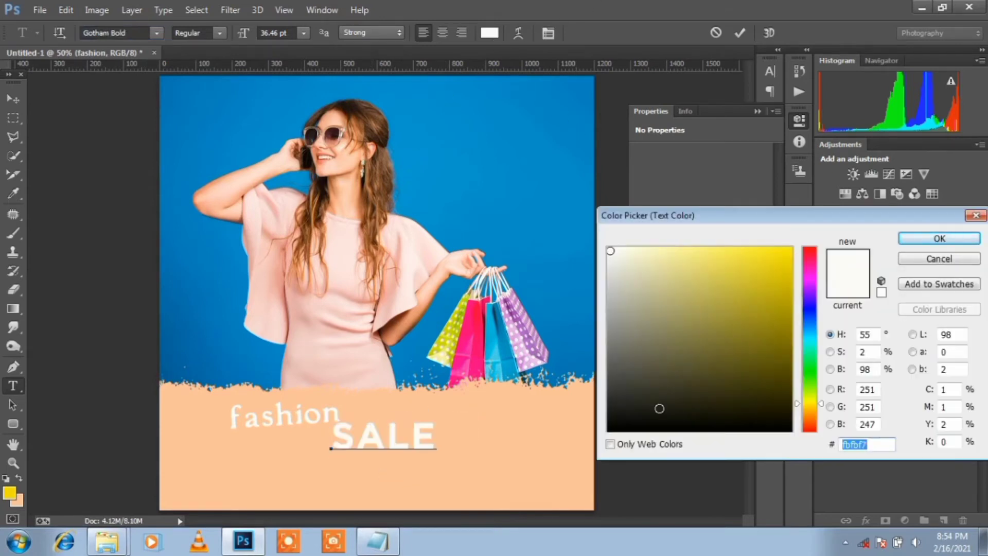
pyautogui.click(641, 430)
pyautogui.click(921, 239)
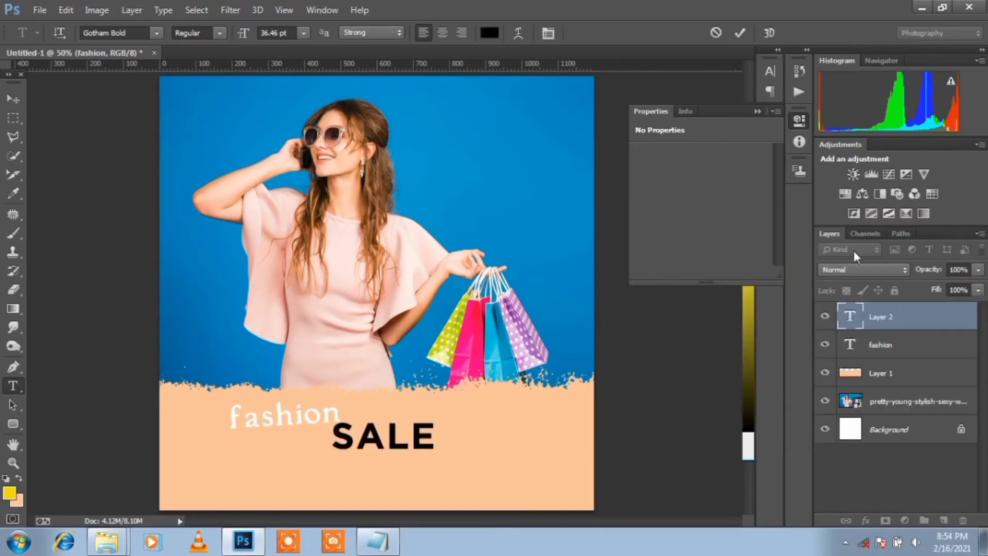
pyautogui.click(291, 30)
pyautogui.press('Up')
pyautogui.press('Up')
pyautogui.press('Up')
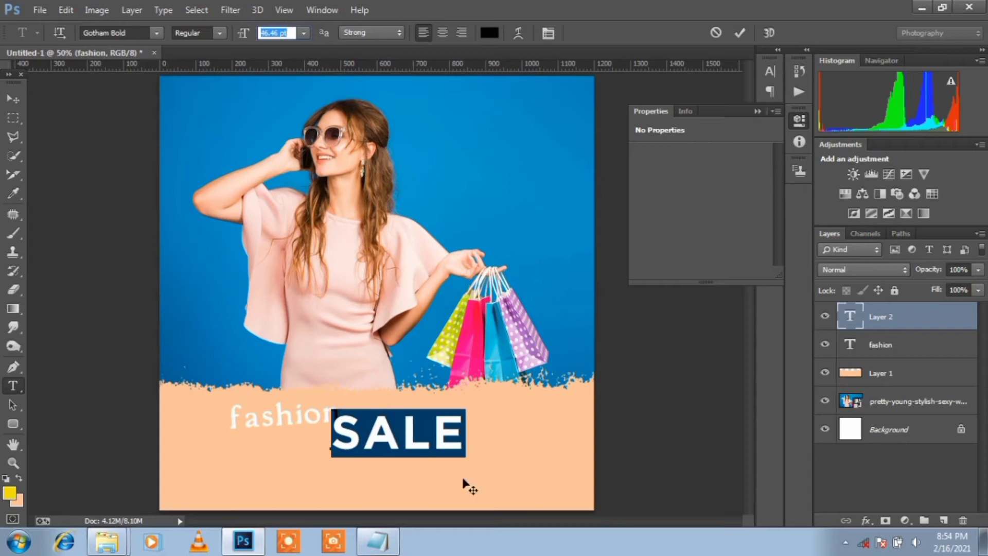
pyautogui.press('Up')
pyautogui.press('Up')
pyautogui.press('Up')
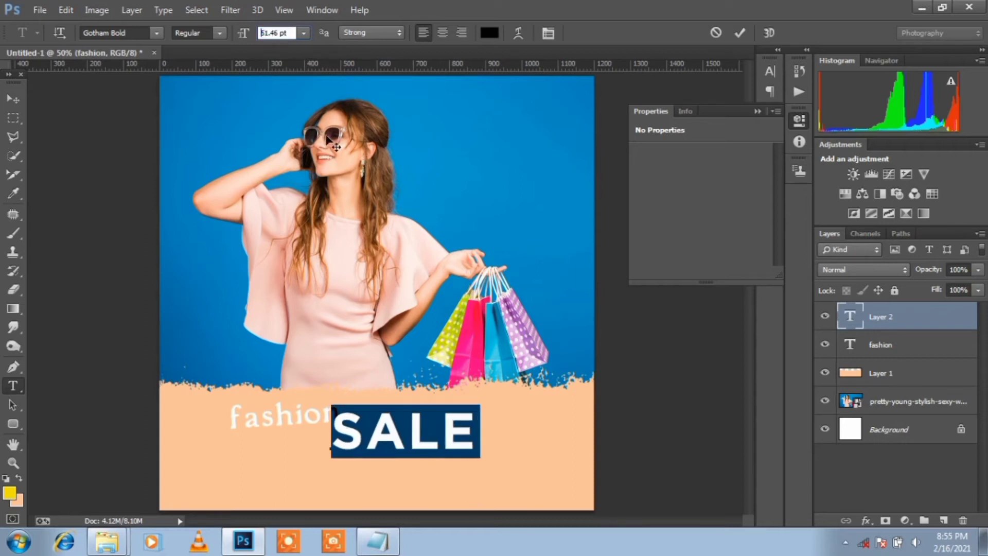
pyautogui.press('Up')
pyautogui.press('Up')
pyautogui.press('Up')
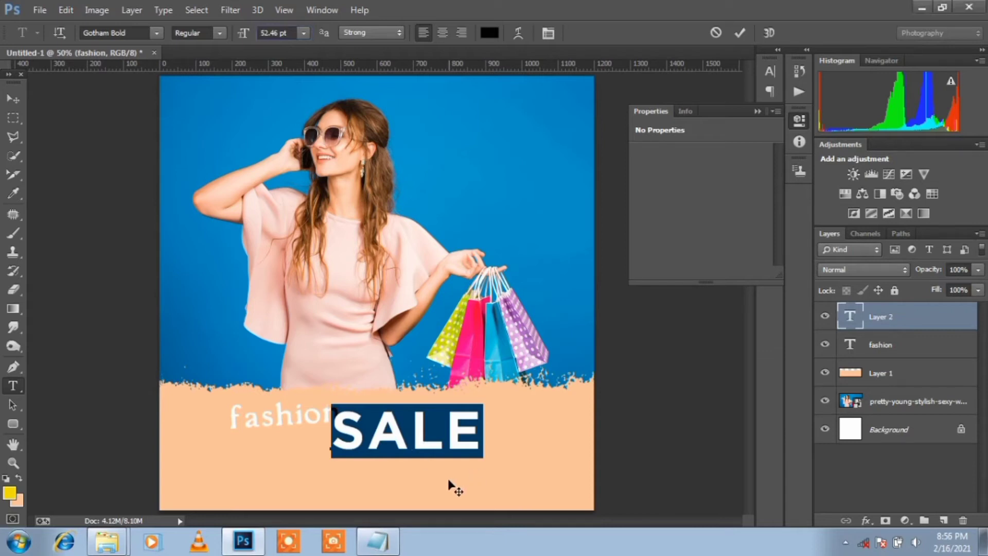
# Commit 'SALE', tilt it about −2° and move it under 'fashion'
pyautogui.click(738, 33)
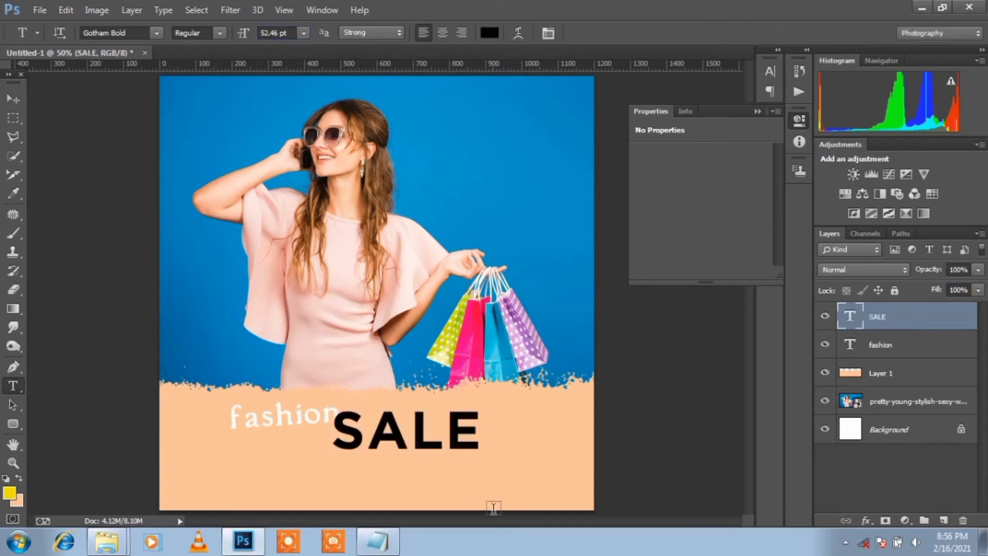
pyautogui.press('v')
pyautogui.hotkey('ctrl', 't')
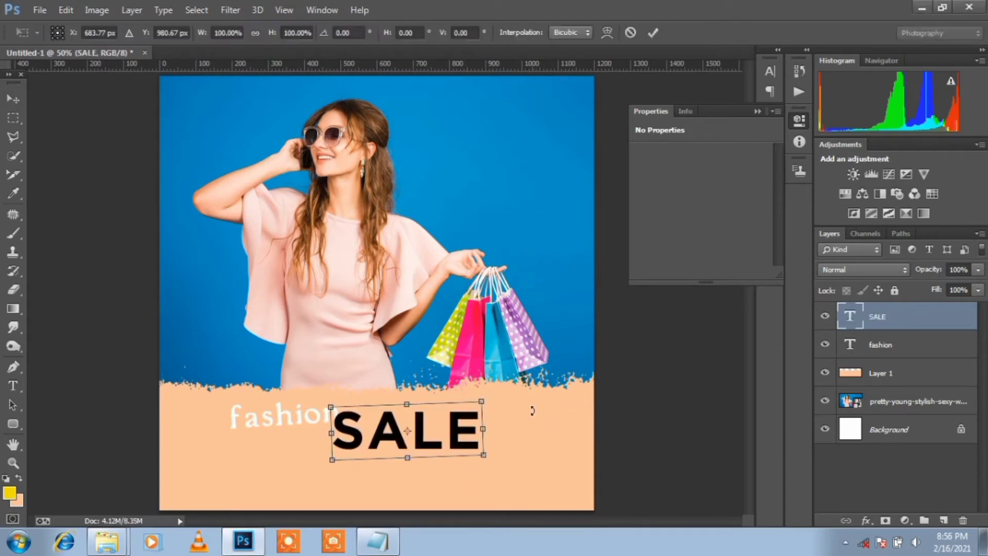
pyautogui.moveTo(531, 410)
pyautogui.mouseDown()
pyautogui.moveTo(512, 449)
pyautogui.moveTo(461, 483)
pyautogui.moveTo(488, 479)
pyautogui.moveTo(502, 446)
pyautogui.mouseUp()
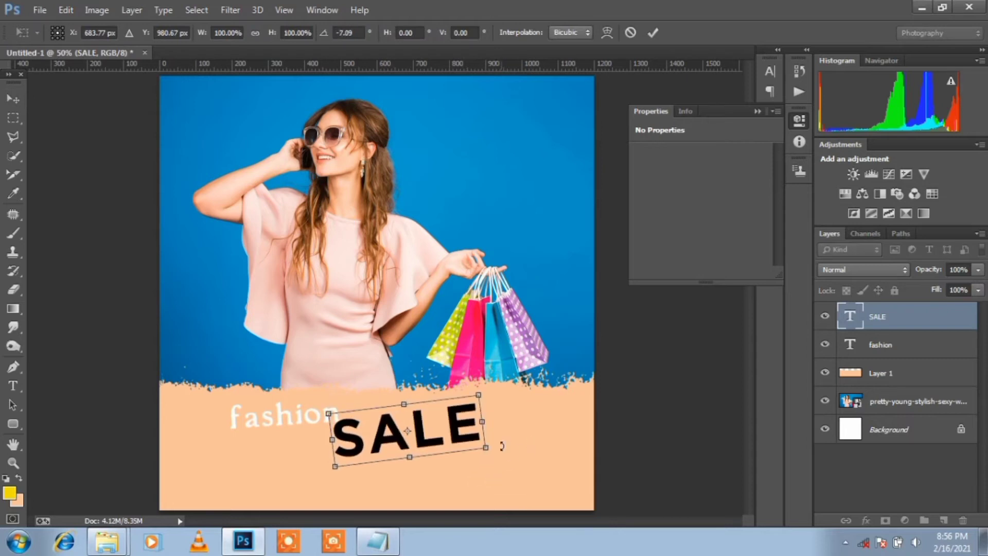
pyautogui.moveTo(435, 430); pyautogui.dragTo(343, 446)
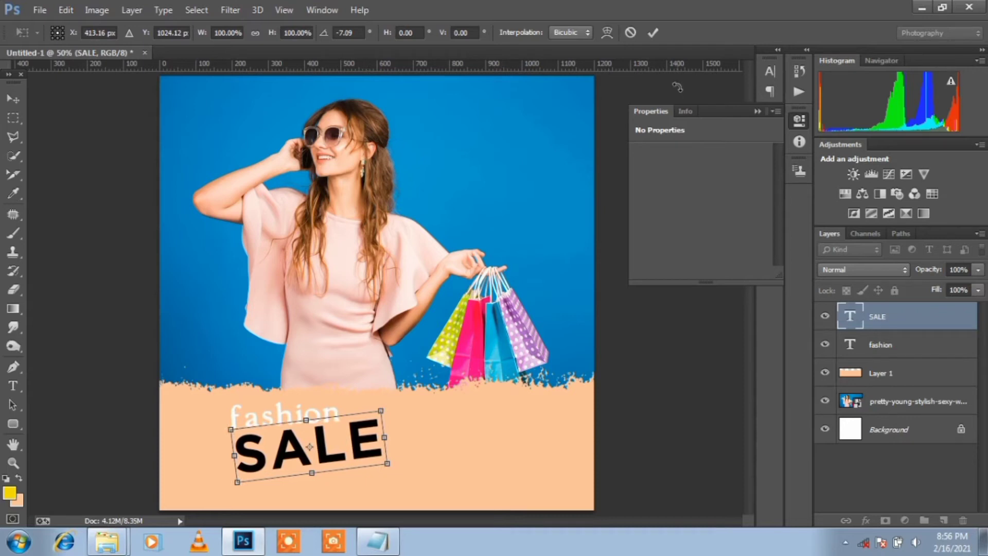
pyautogui.click(652, 32)
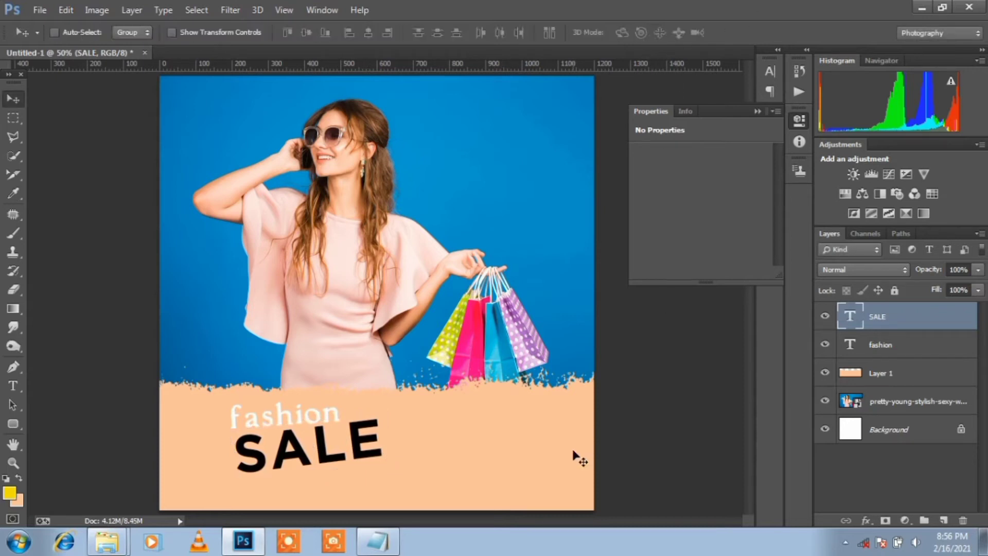
# Refine the tilt of 'SALE' and nudge it 10 px left into final position
pyautogui.hotkey('ctrl', 't')
pyautogui.moveTo(490, 393); pyautogui.dragTo(487, 399)
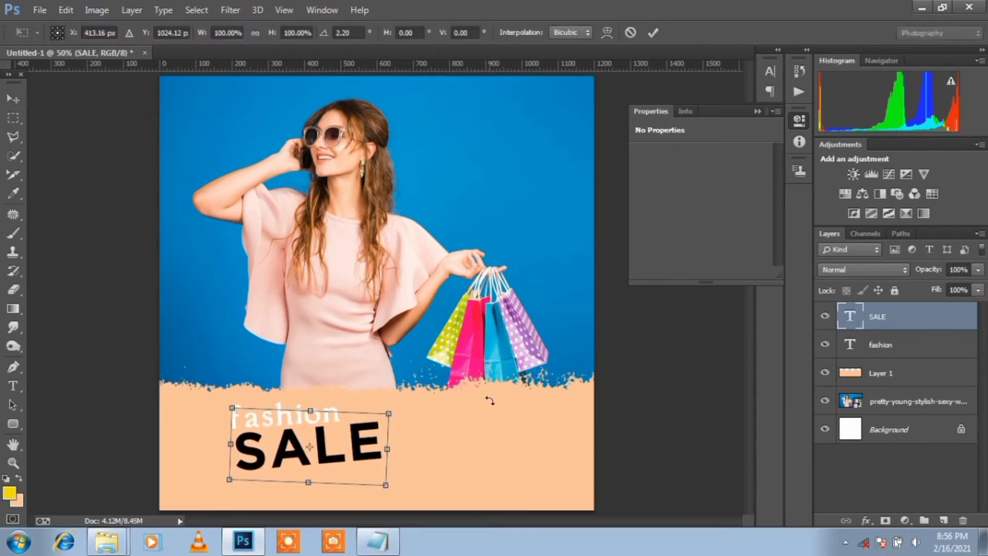
pyautogui.moveTo(358, 476); pyautogui.dragTo(357, 475)
pyautogui.hotkey('shift', 'Left')
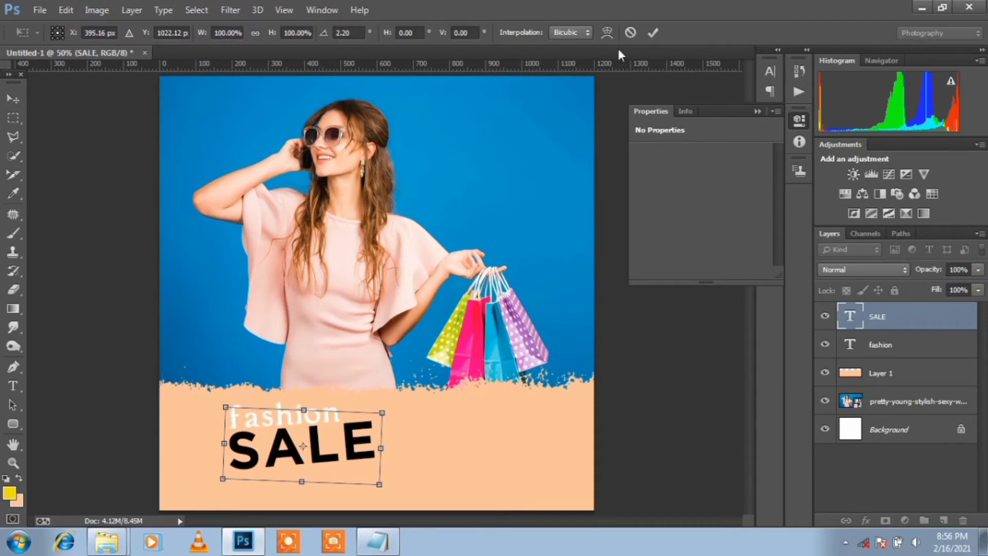
pyautogui.moveTo(473, 380); pyautogui.dragTo(475, 391)
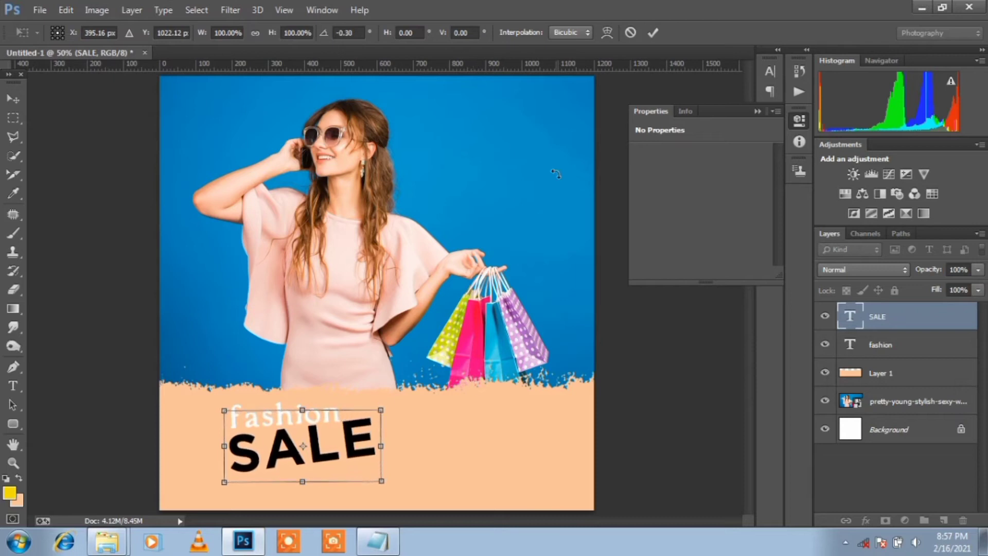
pyautogui.click(652, 33)
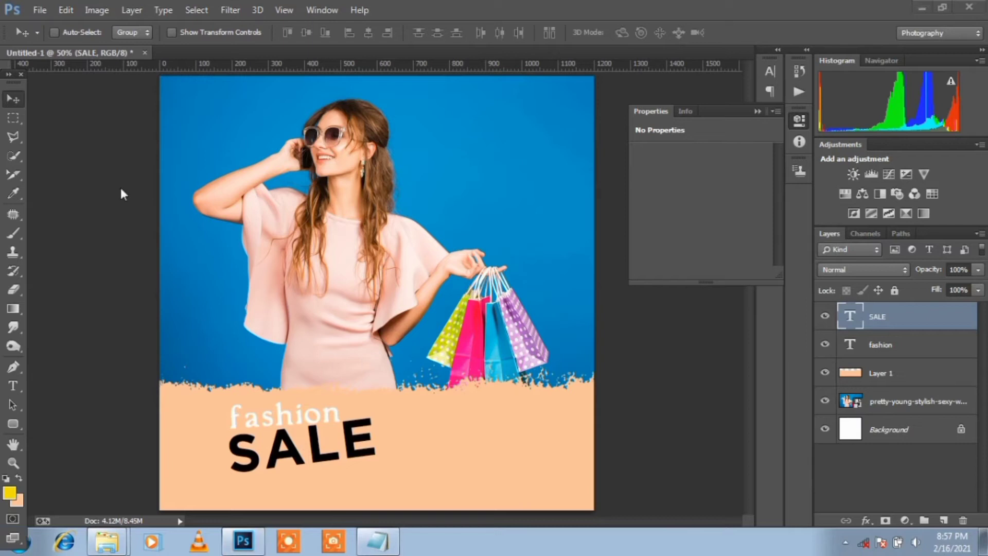
# Draw a rounded rectangle on the peach band beside SALE
pyautogui.click(18, 422)
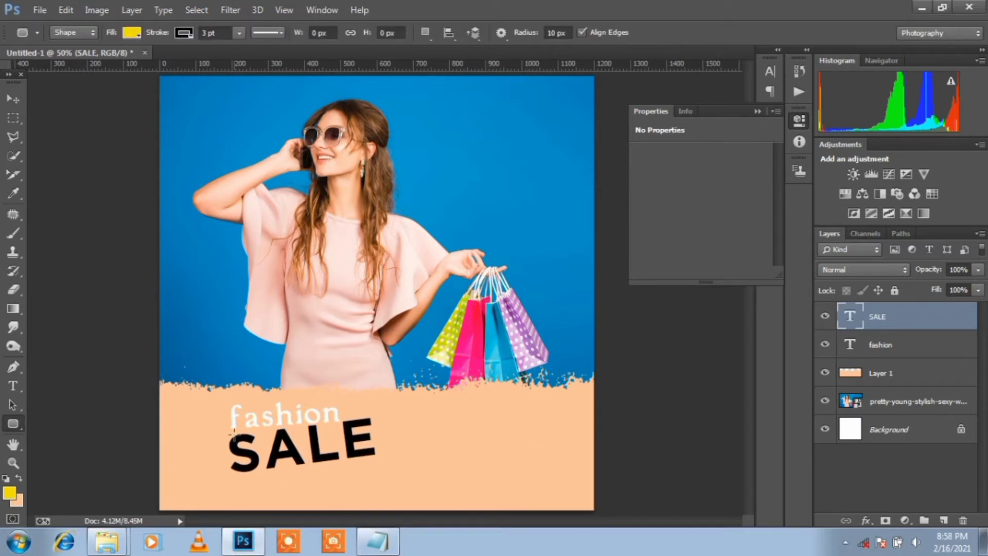
pyautogui.rightClick(13, 424)
pyautogui.click(51, 432)
pyautogui.moveTo(520, 414); pyautogui.dragTo(551, 440)
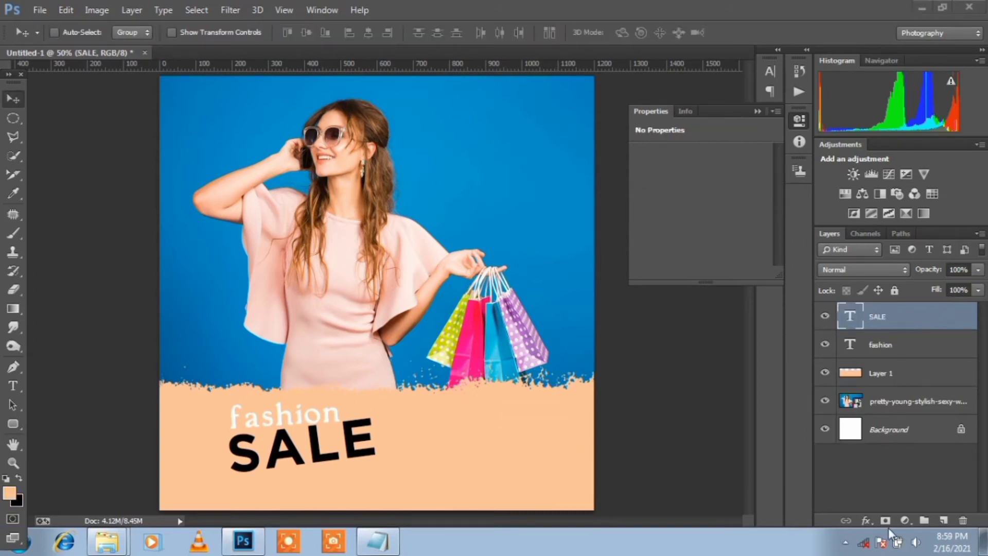
# Fill a small circular selection with black on a new layer right of the band
pyautogui.click(15, 117)
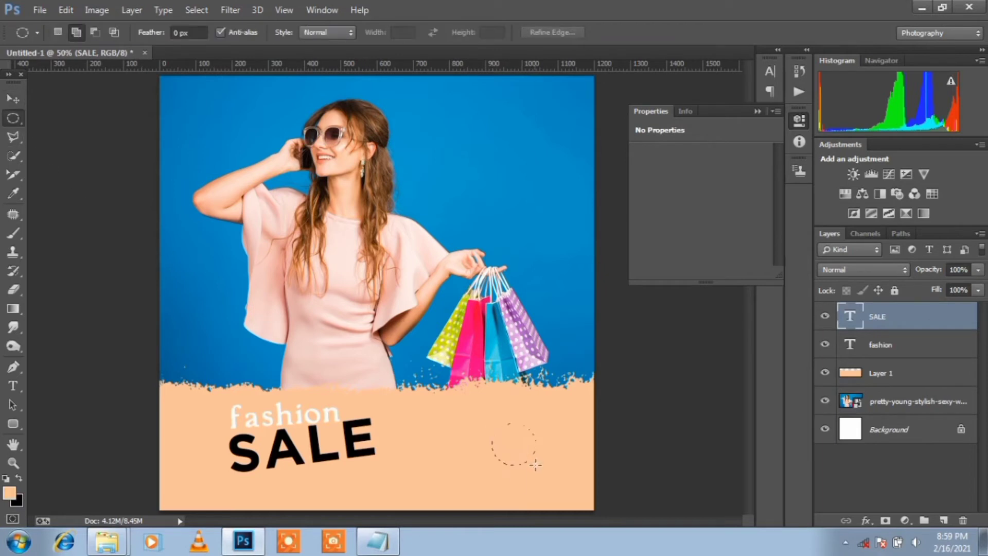
pyautogui.moveTo(539, 465); pyautogui.dragTo(539, 465)
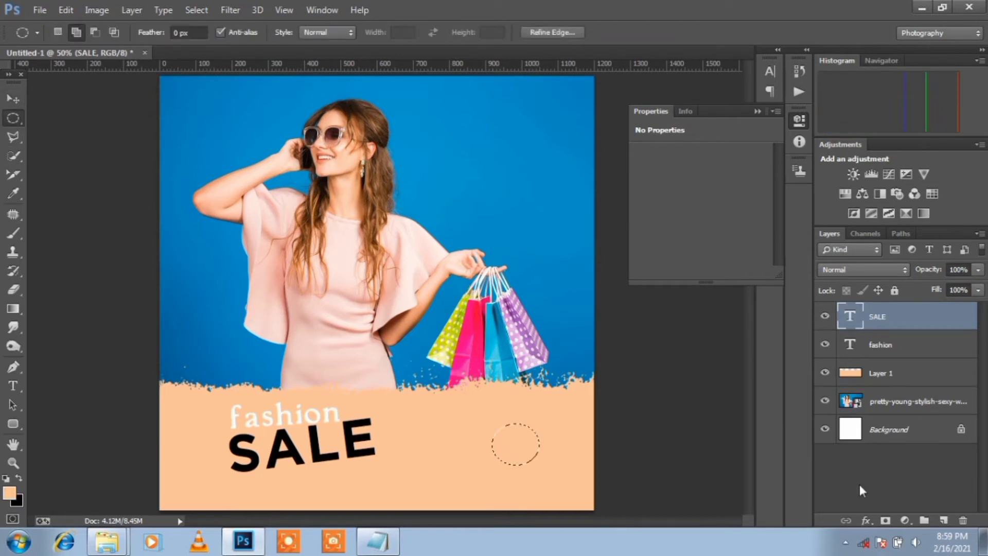
pyautogui.click(943, 520)
pyautogui.hotkey('ctrl', 'BackSpace')
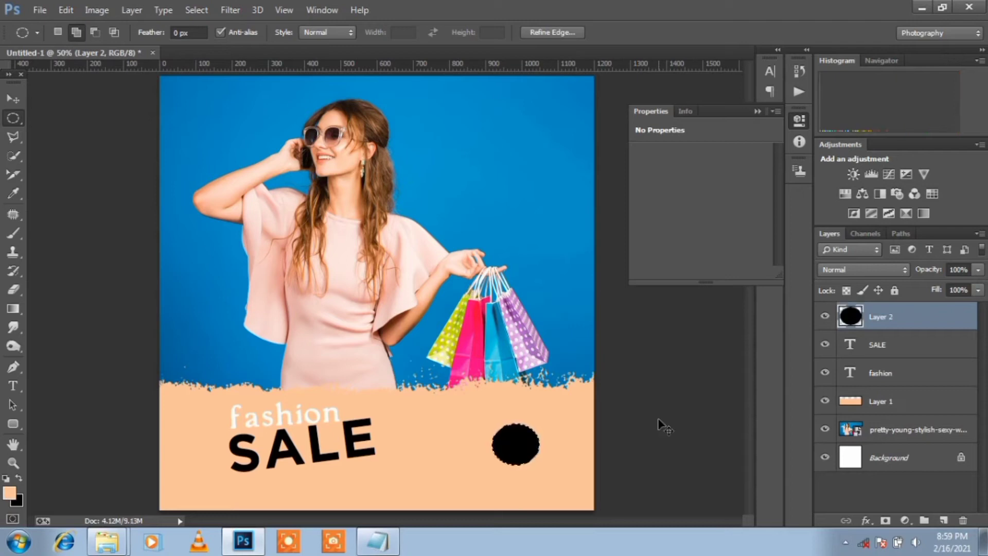
# Warp the black circle into an irregular blob shape
pyautogui.hotkey('ctrl', 't')
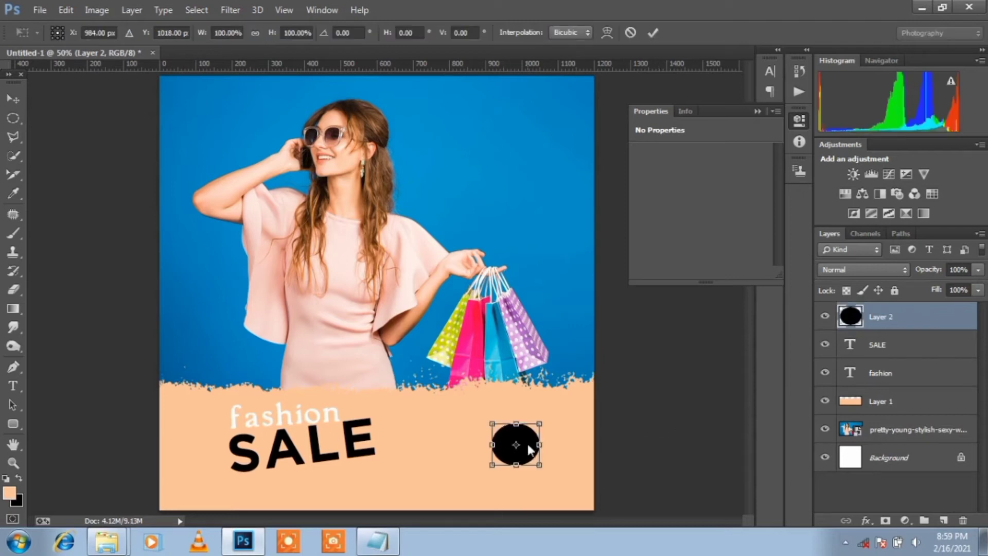
pyautogui.rightClick(527, 444)
pyautogui.click(546, 308)
pyautogui.moveTo(540, 468); pyautogui.dragTo(553, 474)
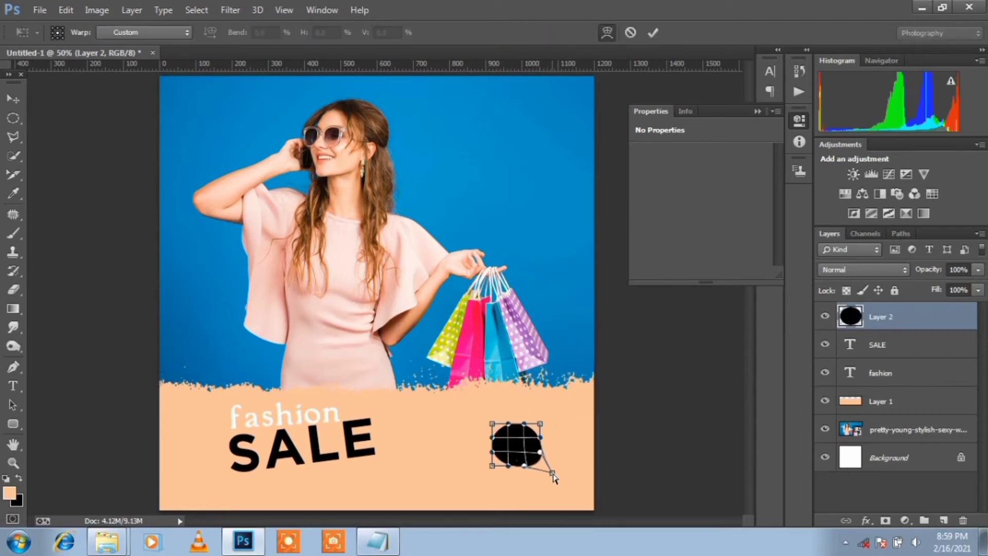
pyautogui.moveTo(491, 442); pyautogui.dragTo(508, 423)
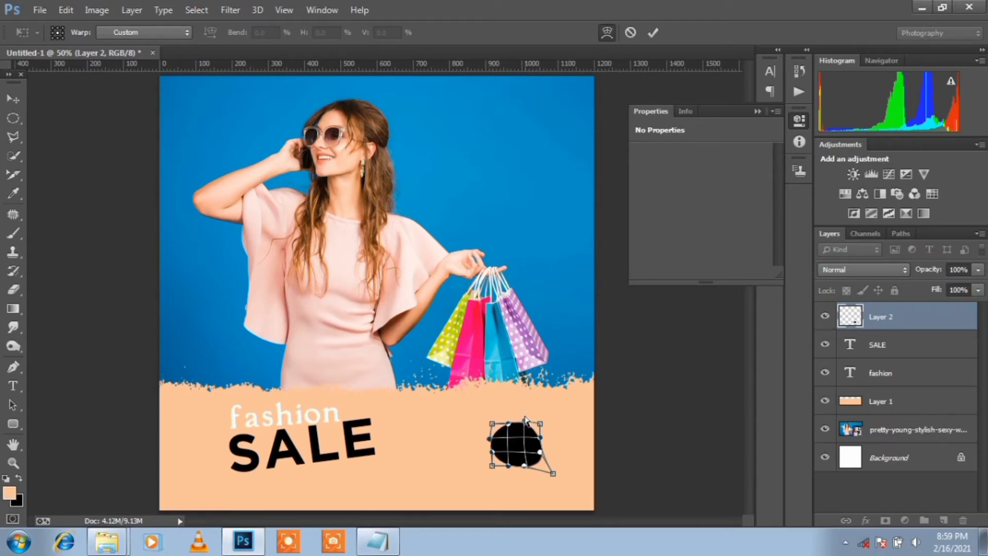
pyautogui.click(649, 32)
# Enlarge the black blob by about 14% and start a text line inside it
pyautogui.press('v')
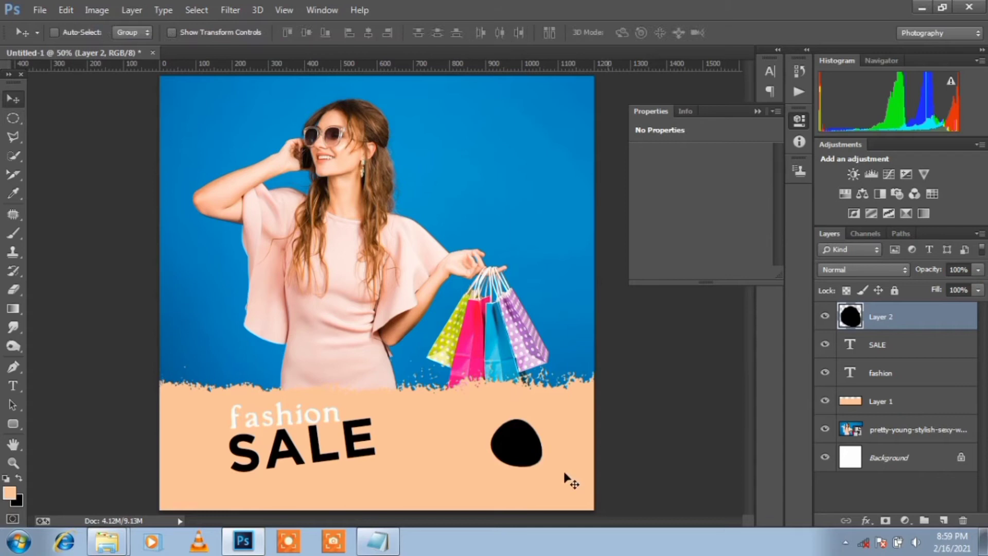
pyautogui.hotkey('ctrl', 't')
pyautogui.moveTo(544, 467)
pyautogui.mouseDown()
pyautogui.moveTo(547, 415)
pyautogui.moveTo(548, 427)
pyautogui.mouseUp()
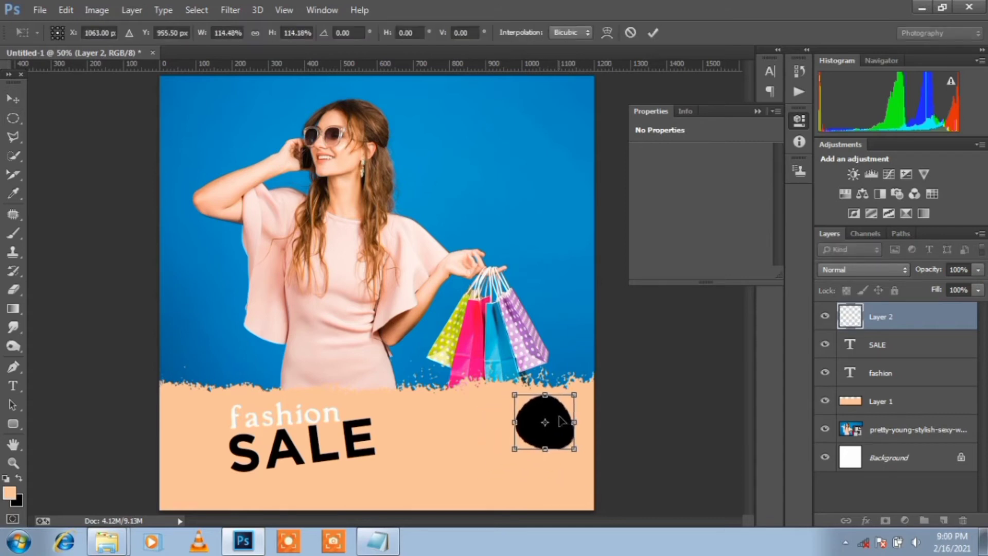
pyautogui.press('Return')
pyautogui.press('t')
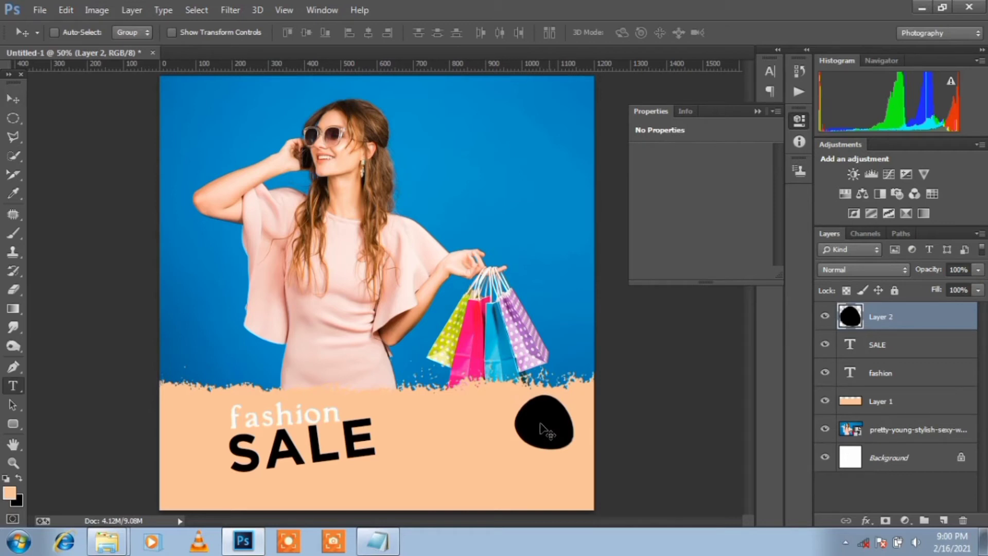
pyautogui.click(540, 422)
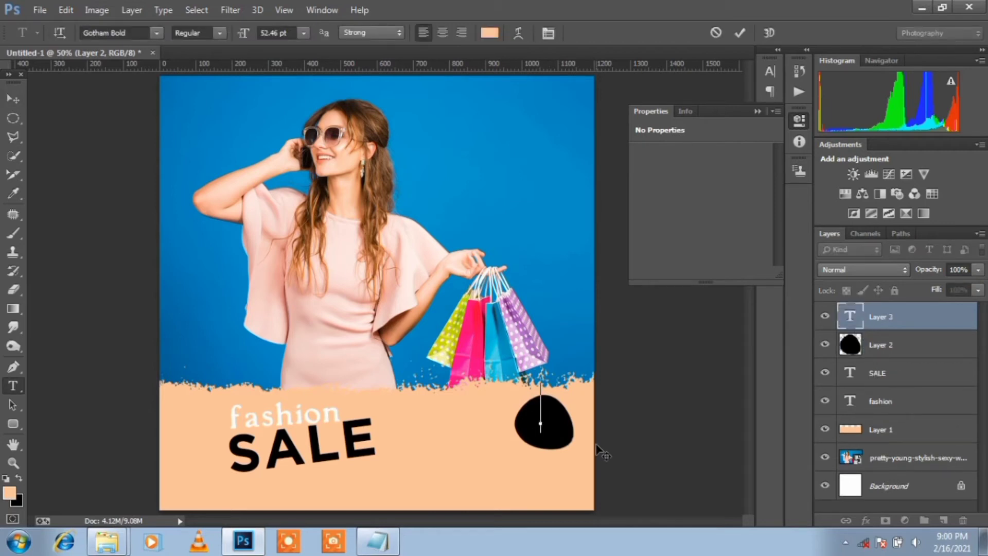
# Type '50%' in the blob and colour it white
pyautogui.write('5')
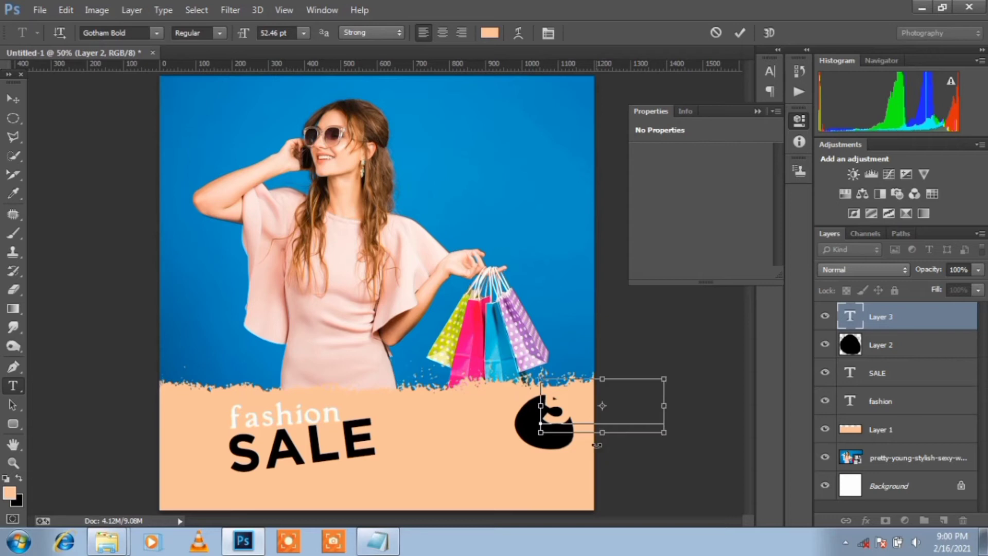
pyautogui.hotkey('ctrl', 'a')
pyautogui.click(489, 32)
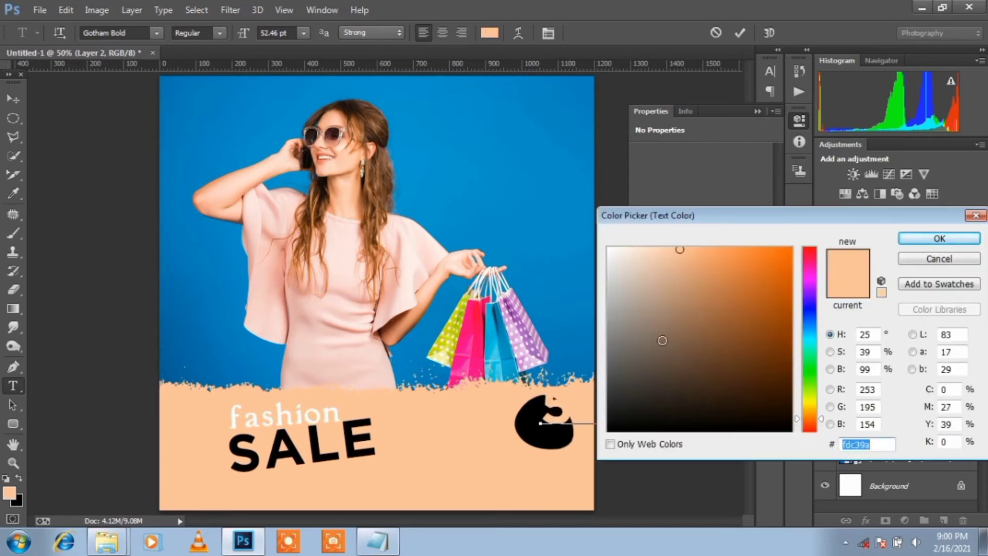
pyautogui.click(608, 248)
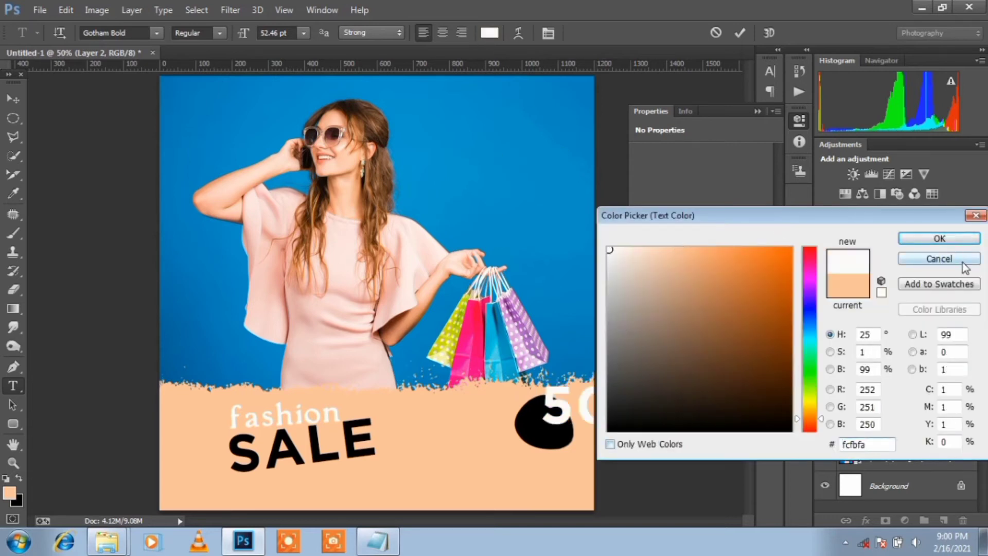
pyautogui.click(939, 238)
# Set the 50% text to 18.46 pt, centre it in the blob, and commit
pyautogui.click(278, 32)
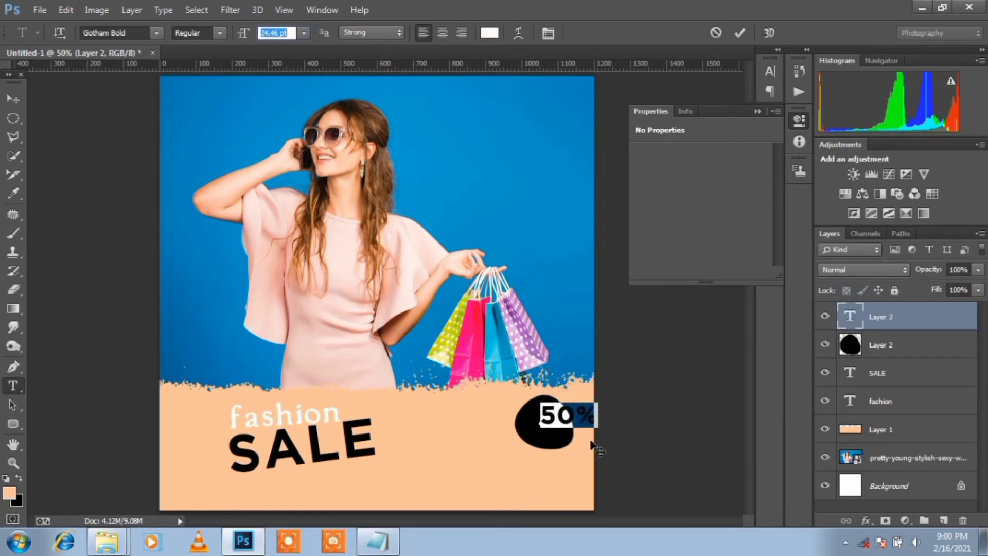
pyautogui.moveTo(591, 445); pyautogui.dragTo(573, 445)
pyautogui.click(288, 32)
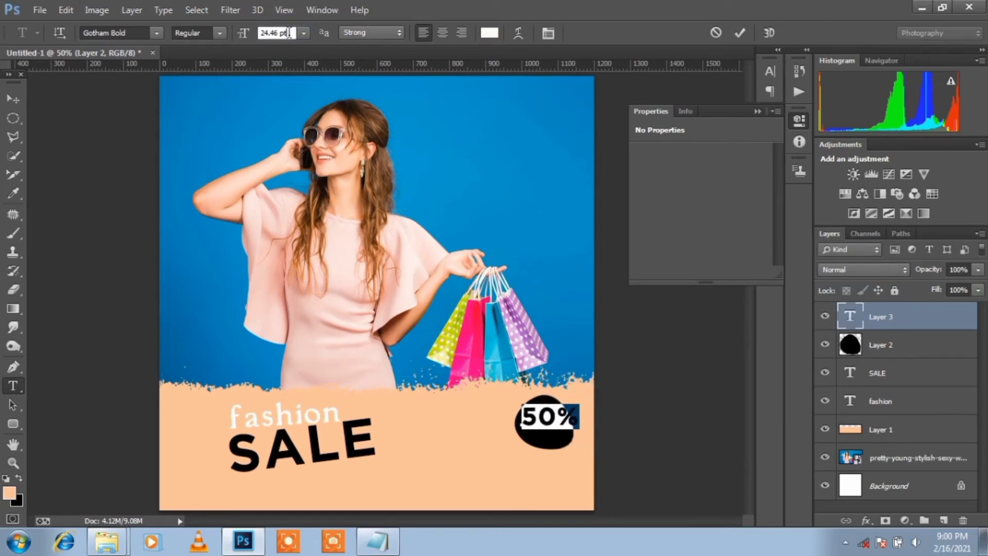
pyautogui.press('Down')
pyautogui.press('Down')
pyautogui.press('Down')
pyautogui.press('Down')
pyautogui.press('Down')
pyautogui.press('Down')
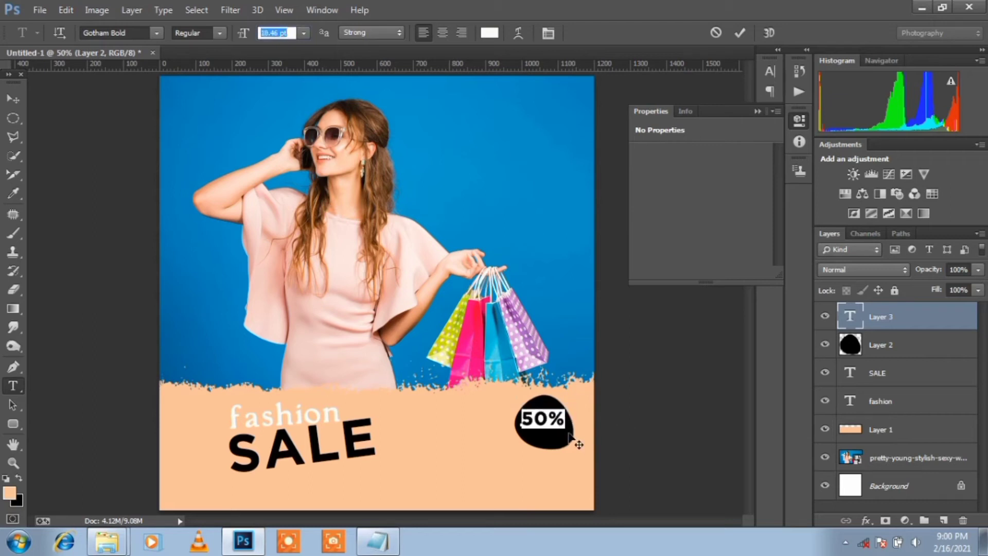
pyautogui.moveTo(569, 436); pyautogui.dragTo(569, 435)
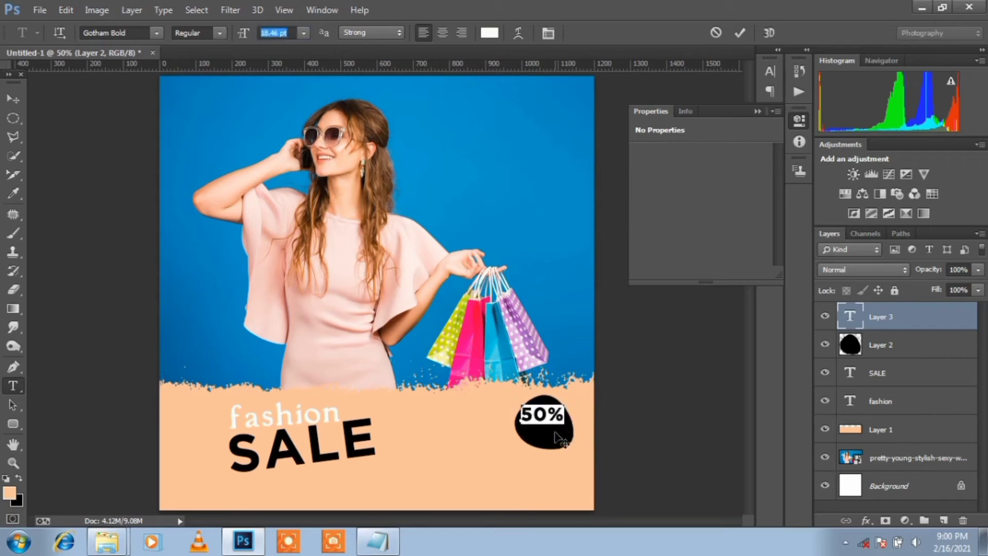
pyautogui.click(740, 32)
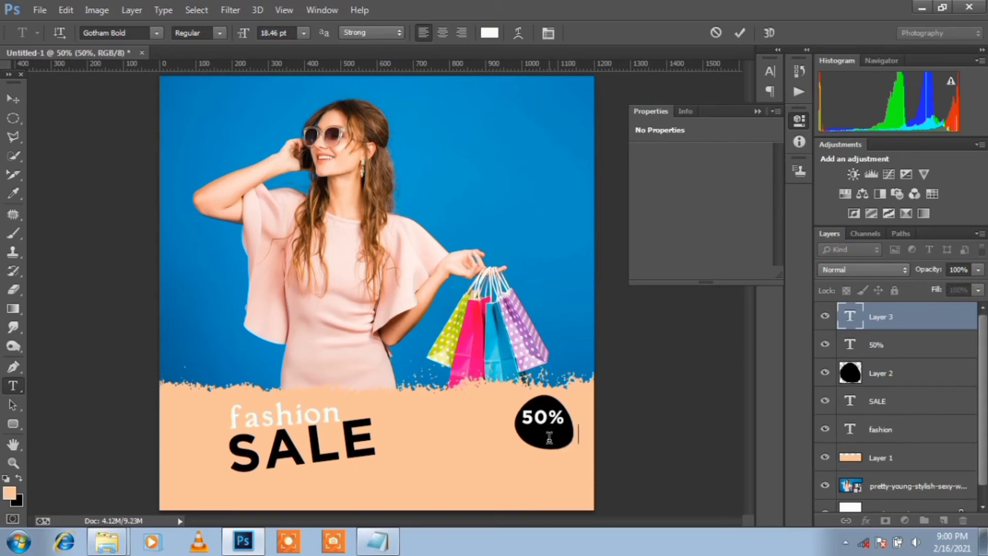
# Add an 'OFF' line under 50% at 13.46 pt and commit it
pyautogui.write('OFF')
pyautogui.moveTo(576, 463); pyautogui.dragTo(556, 459)
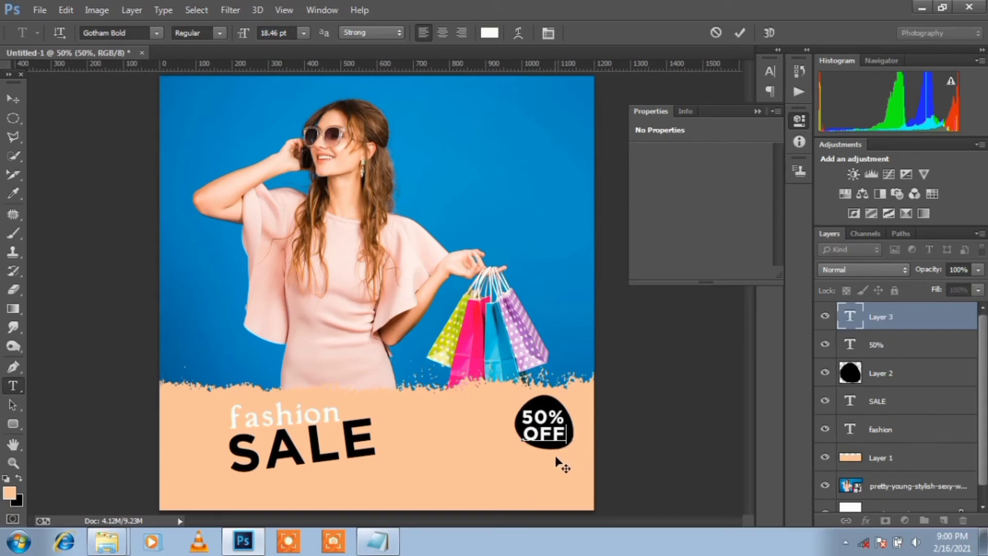
pyautogui.hotkey('shift', 'Home')
pyautogui.click(295, 33)
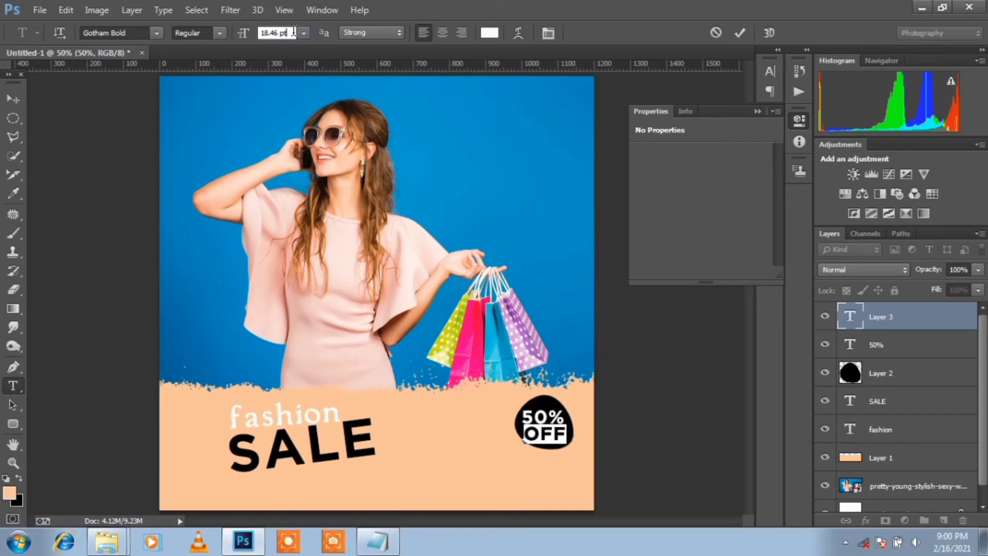
pyautogui.press('Down')
pyautogui.press('Down')
pyautogui.press('Down')
pyautogui.press('Down')
pyautogui.press('Down')
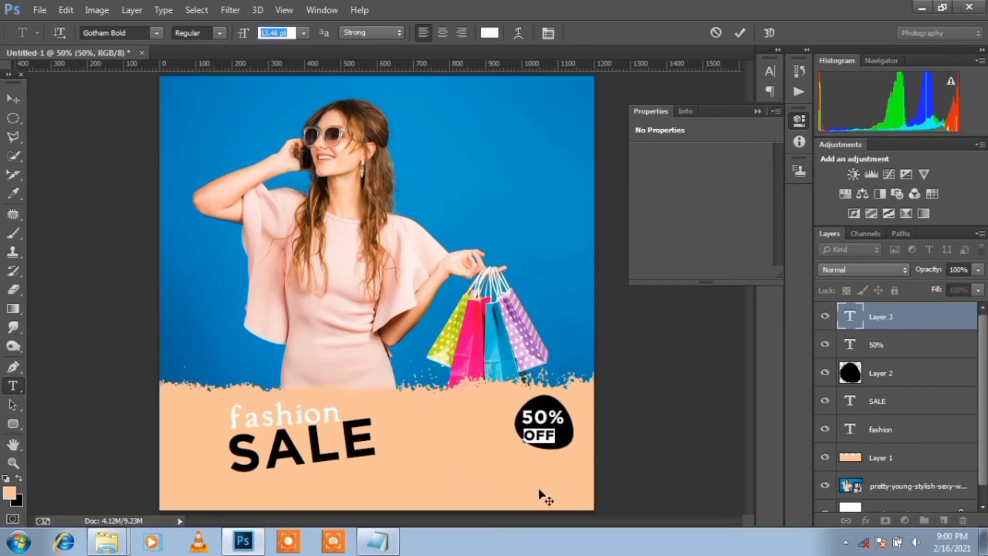
pyautogui.moveTo(540, 493); pyautogui.dragTo(551, 490)
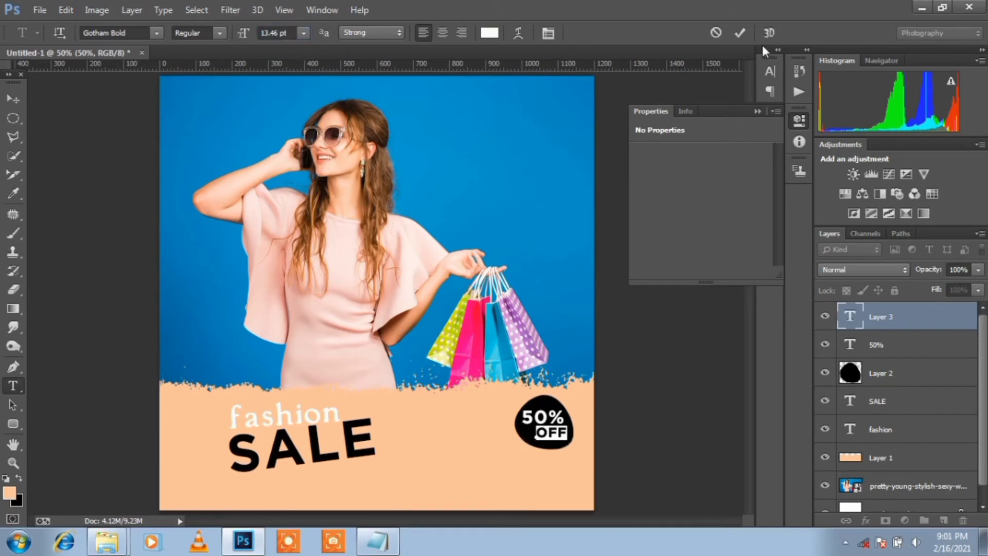
pyautogui.click(739, 32)
# Move the 50% OFF badge and its blob slightly up and right
pyautogui.keyDown('shift'); pyautogui.click(926, 345); pyautogui.keyUp('shift')
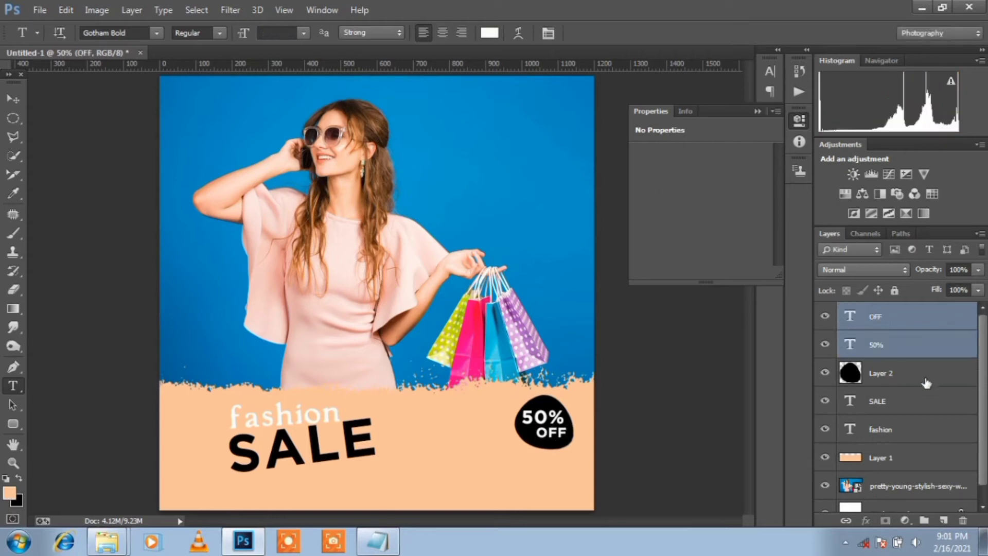
pyautogui.click(563, 469)
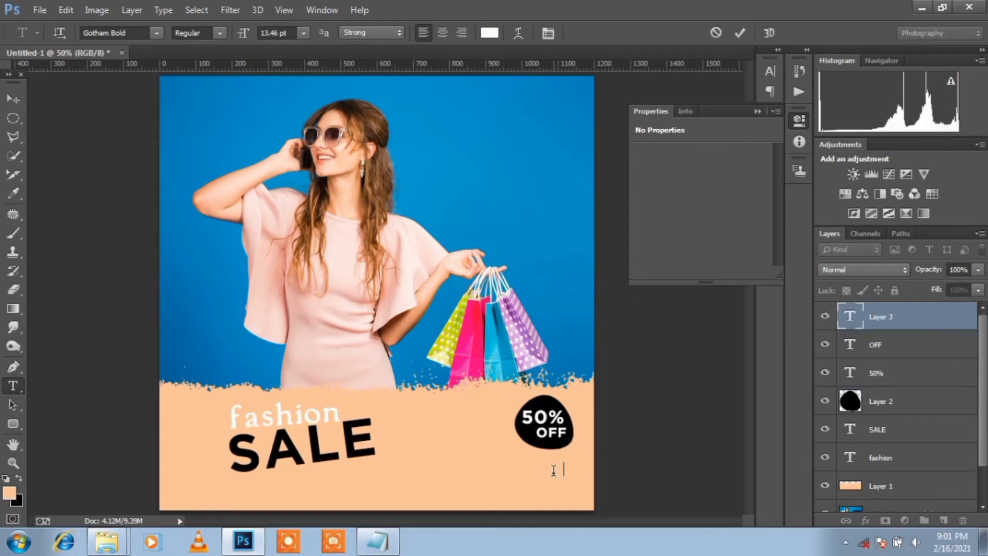
pyautogui.click(553, 470)
pyautogui.press('Escape')
pyautogui.press('v')
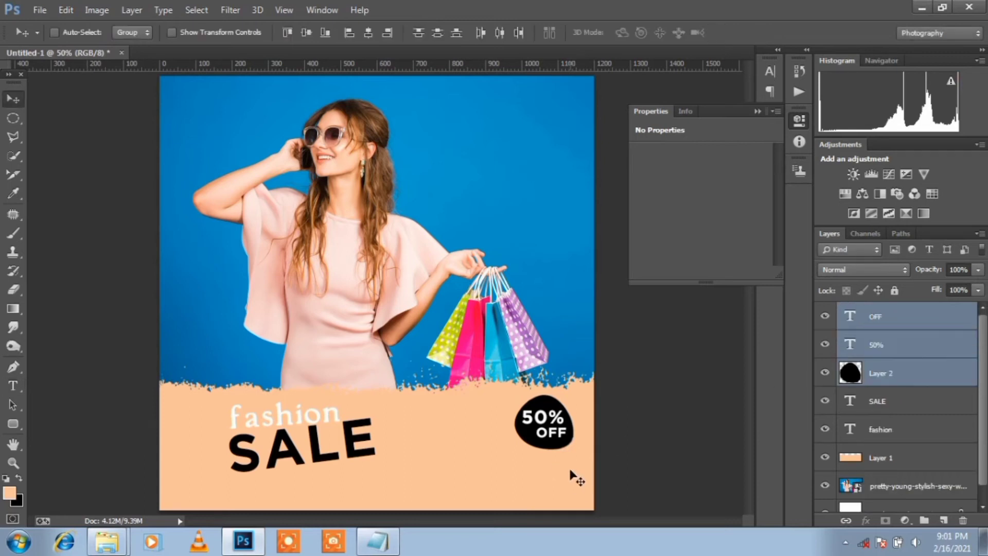
pyautogui.moveTo(569, 473); pyautogui.dragTo(582, 471)
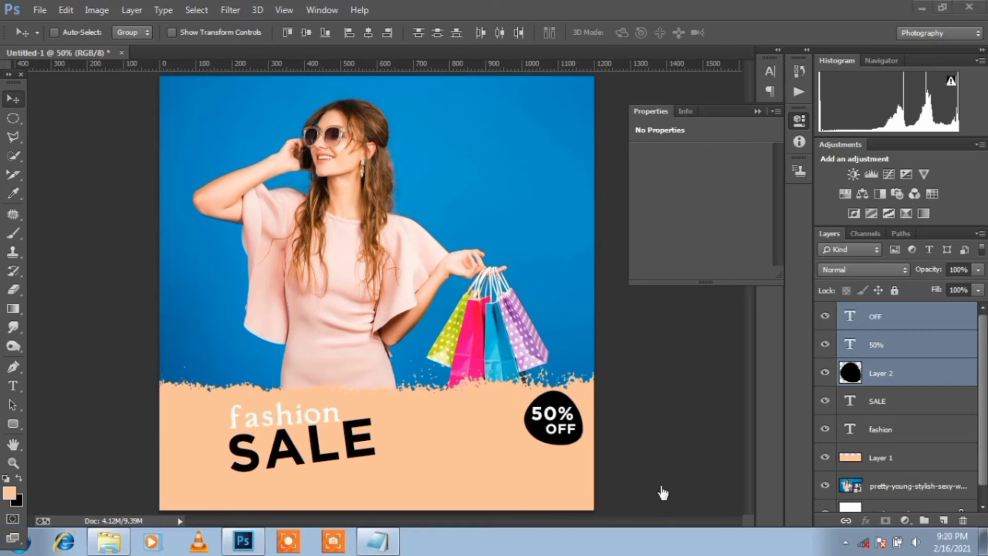
# Copy the lorem ipsum lines from the WATCH notes in Notepad, then minimize it
pyautogui.click(381, 551)
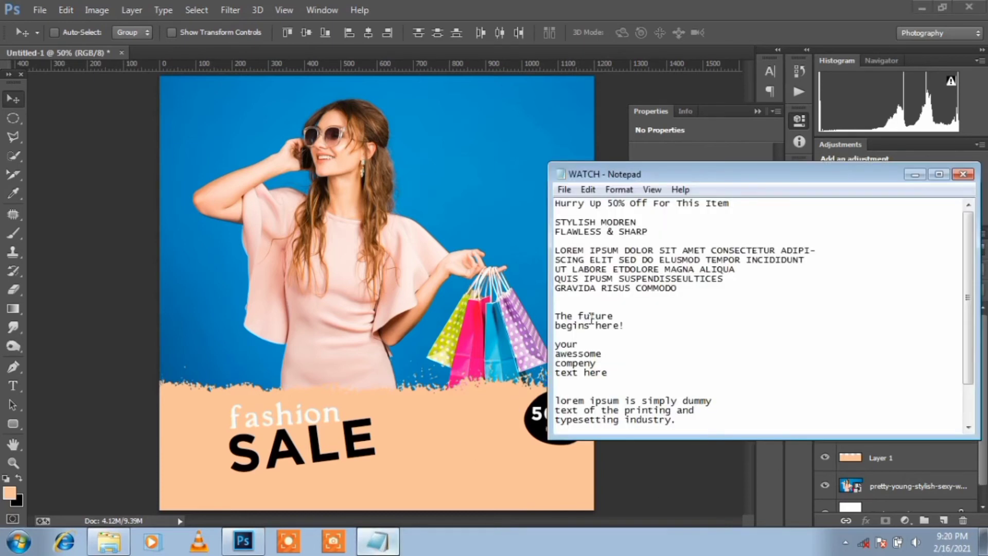
pyautogui.moveTo(550, 397); pyautogui.dragTo(726, 423)
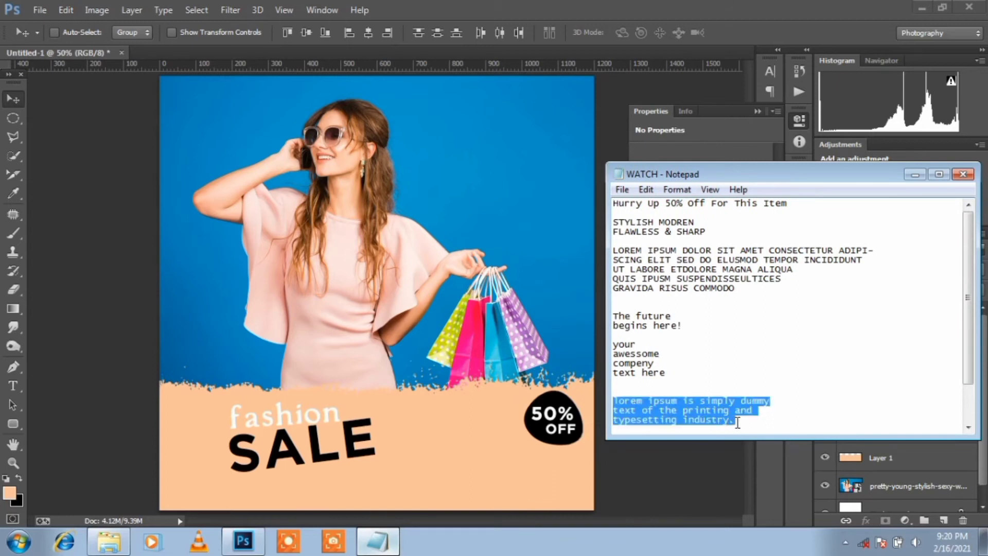
pyautogui.click(916, 175)
# Paste the lorem ipsum text beside SALE and start reducing its font size
pyautogui.press('t')
pyautogui.click(449, 427)
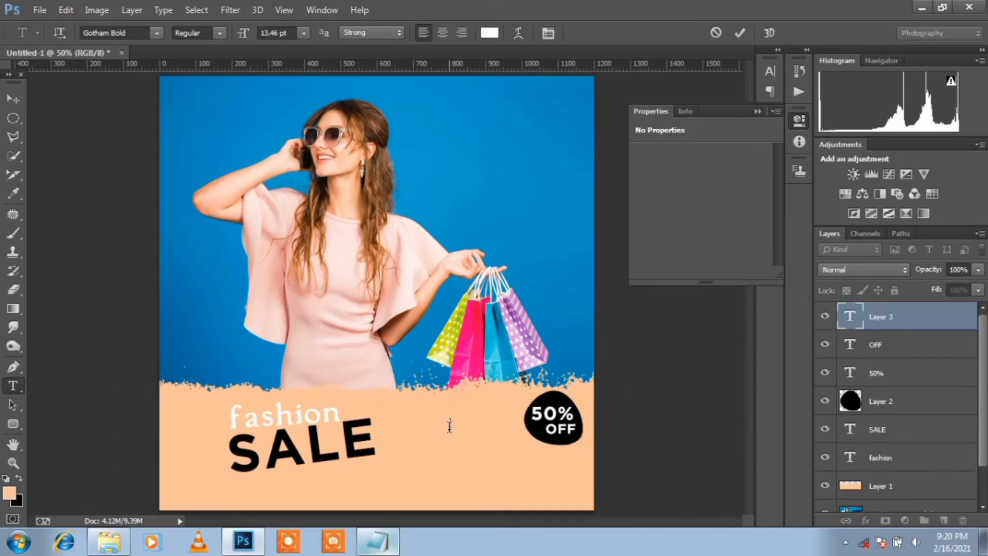
pyautogui.hotkey('ctrl', 'v')
pyautogui.moveTo(525, 494); pyautogui.dragTo(479, 499)
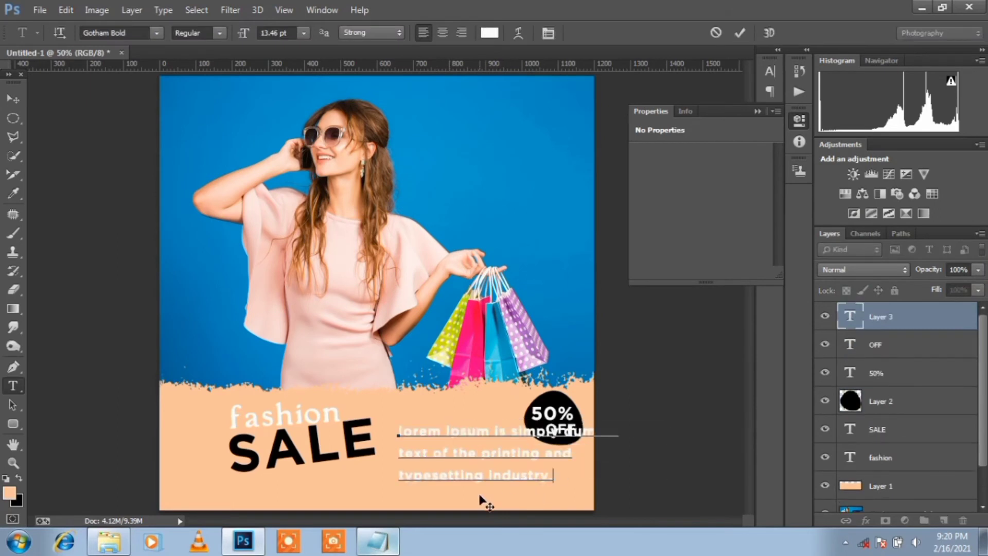
pyautogui.hotkey('ctrl', 'a')
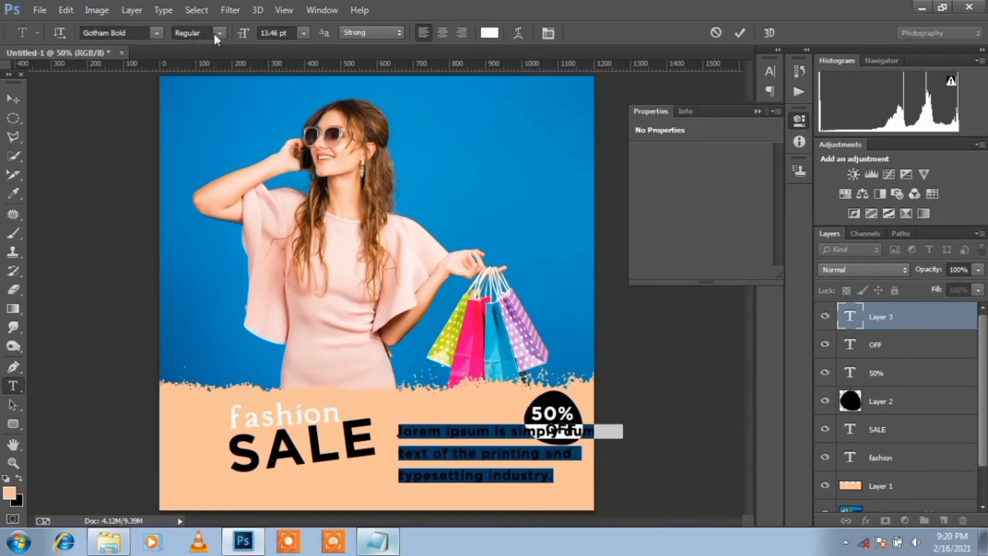
pyautogui.click(287, 31)
pyautogui.scroll(-3, 287, 32)
pyautogui.scroll(-4, 287, 32)
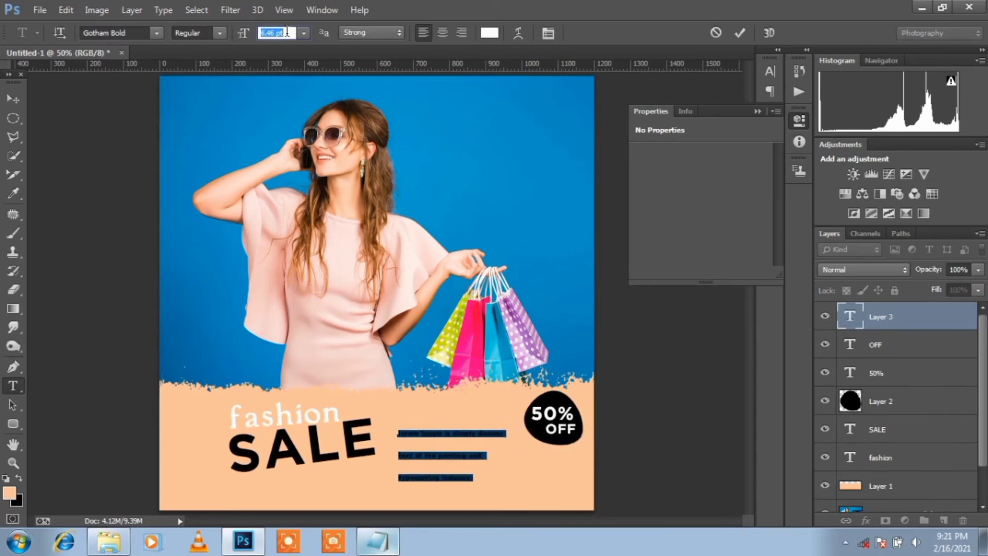
# Adjust the lorem text's tracking and leading in the Character panel, shifting it right
pyautogui.click(770, 71)
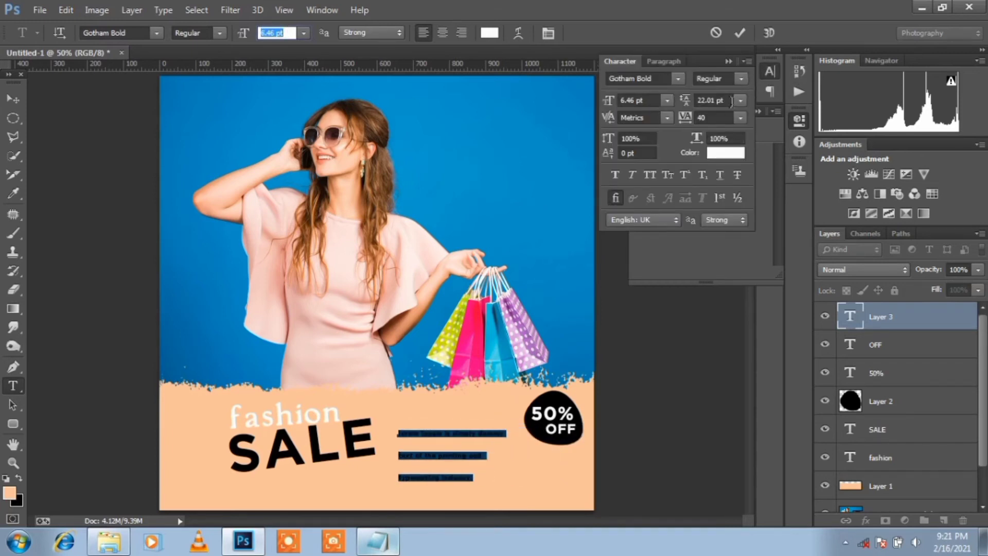
pyautogui.click(728, 117)
pyautogui.scroll(2, 727, 118)
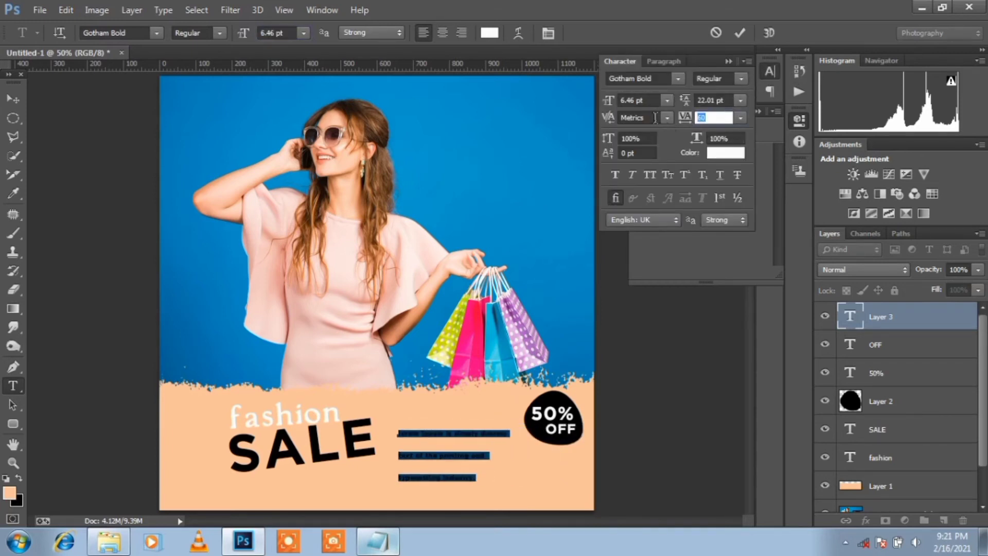
pyautogui.click(727, 100)
pyautogui.scroll(-3, 728, 98)
pyautogui.scroll(-4, 728, 99)
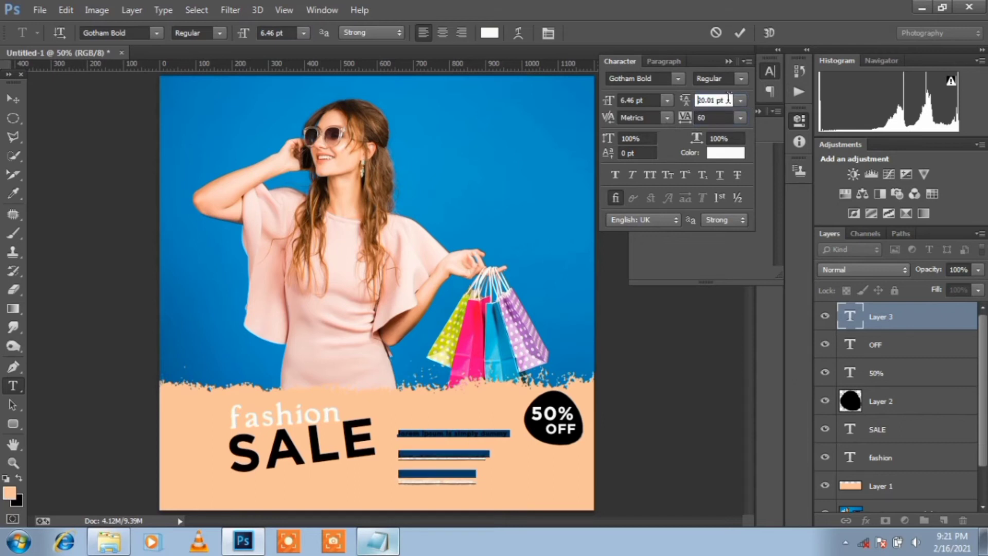
pyautogui.scroll(-4, 728, 98)
pyautogui.scroll(-1, 728, 98)
pyautogui.scroll(-1, 728, 98)
pyautogui.scroll(-1, 728, 98)
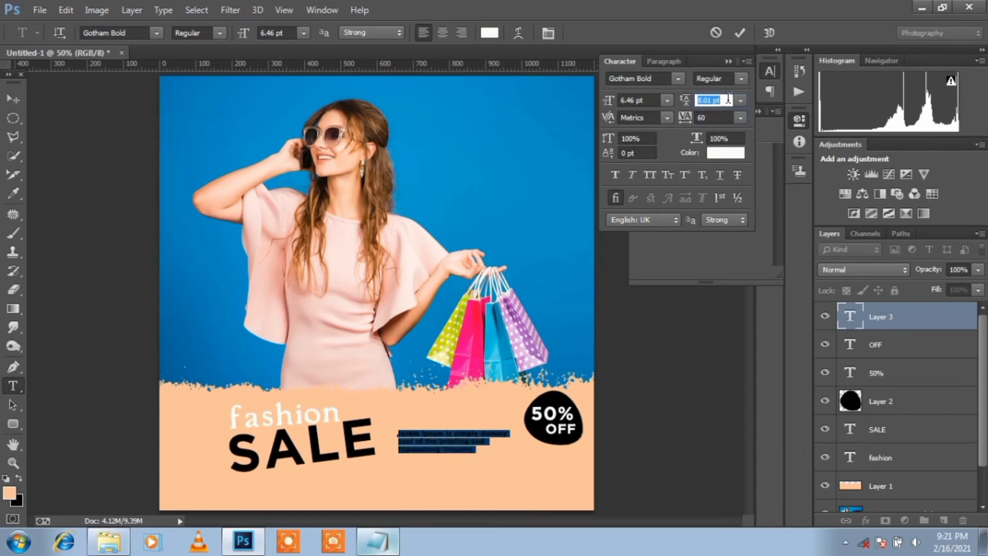
pyautogui.moveTo(458, 478); pyautogui.dragTo(468, 490)
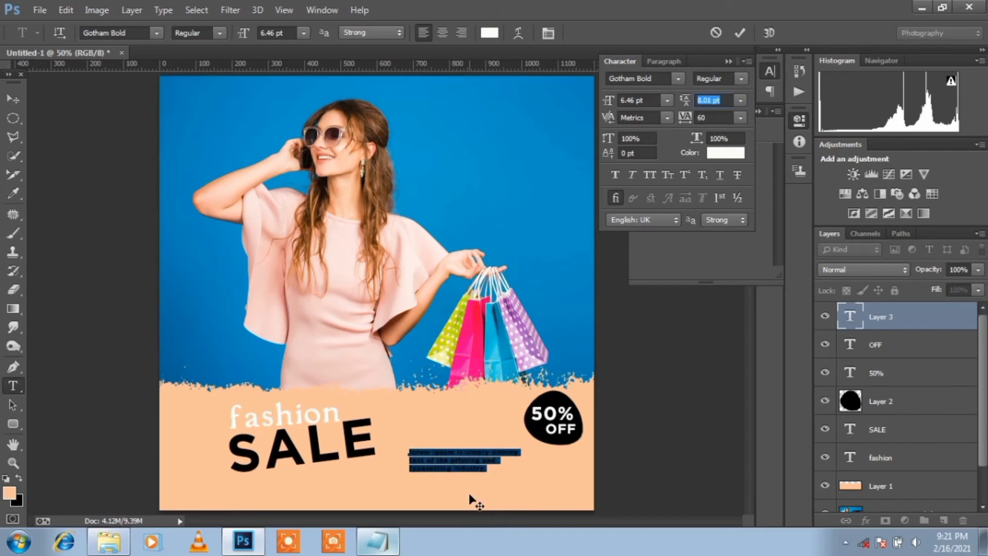
# Readjust the paragraph's size and leading to 10.01 pt, move it nearer SALE, and commit
pyautogui.click(288, 33)
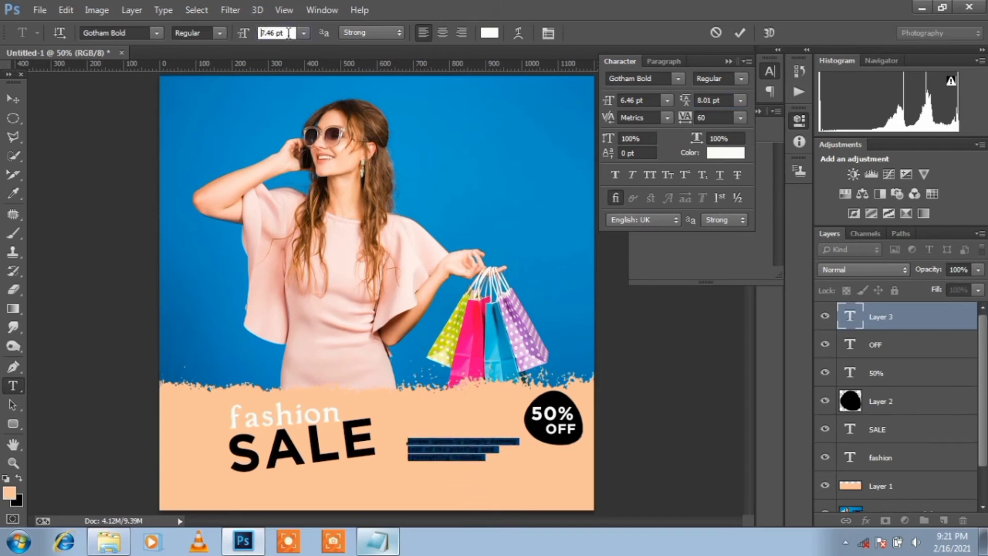
pyautogui.scroll(2, 290, 32)
pyautogui.scroll(2, 292, 33)
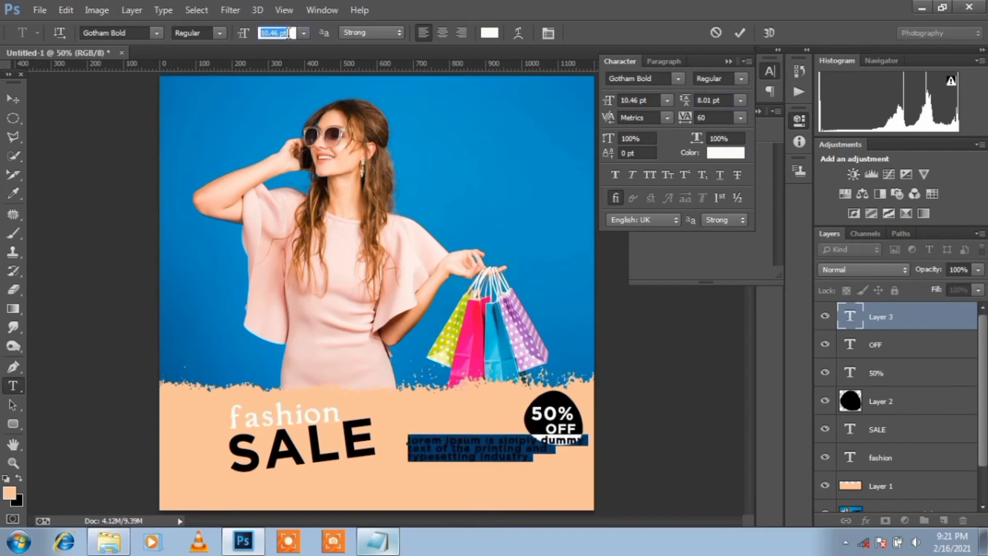
pyautogui.click(722, 101)
pyautogui.scroll(1, 722, 101)
pyautogui.scroll(1, 722, 101)
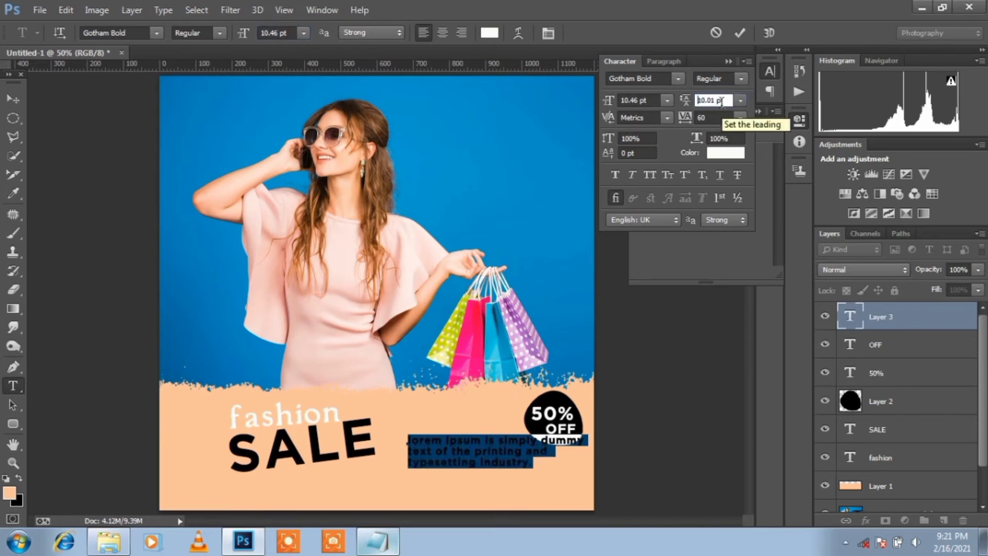
pyautogui.moveTo(505, 491)
pyautogui.mouseDown()
pyautogui.moveTo(497, 495)
pyautogui.moveTo(502, 485)
pyautogui.mouseUp()
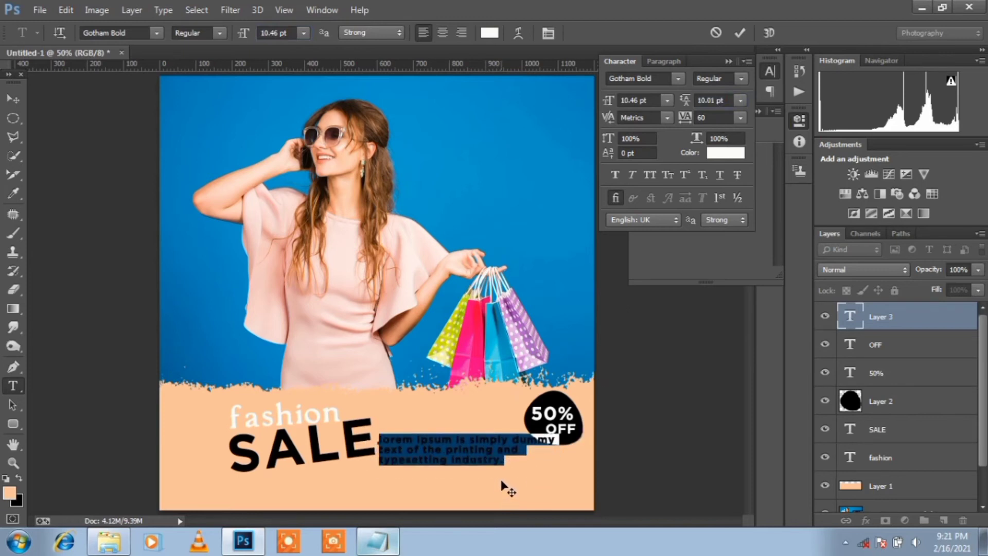
pyautogui.click(742, 33)
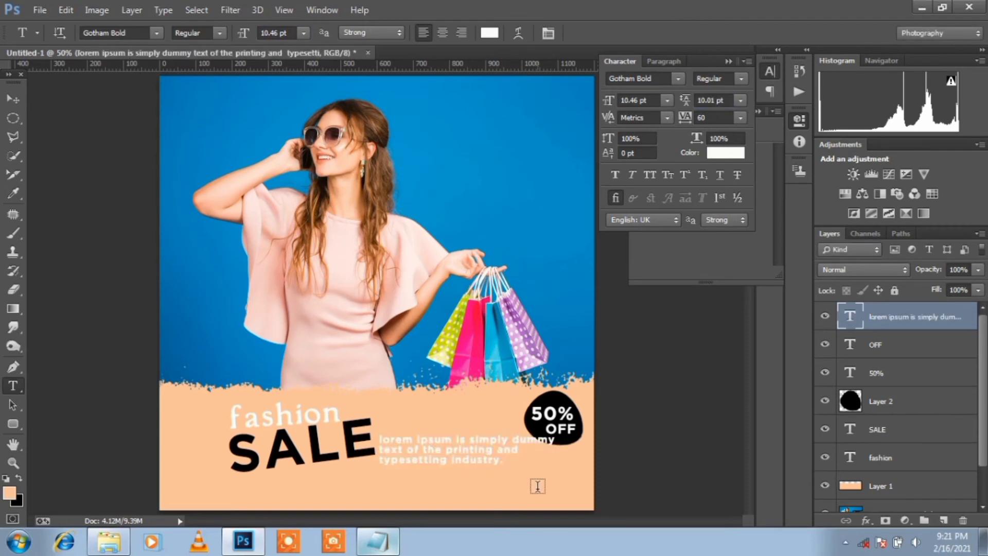
# Shrink the paragraph to 7.46 pt and nudge it into place beside SALE
pyautogui.press('v')
pyautogui.moveTo(502, 473); pyautogui.dragTo(512, 482)
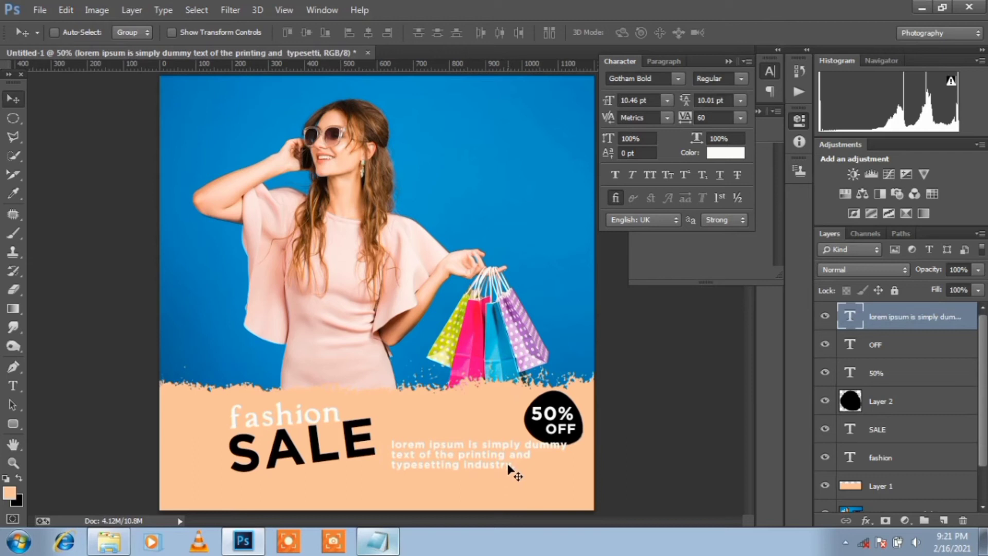
pyautogui.press('t')
pyautogui.click(506, 465)
pyautogui.hotkey('ctrl', 'a')
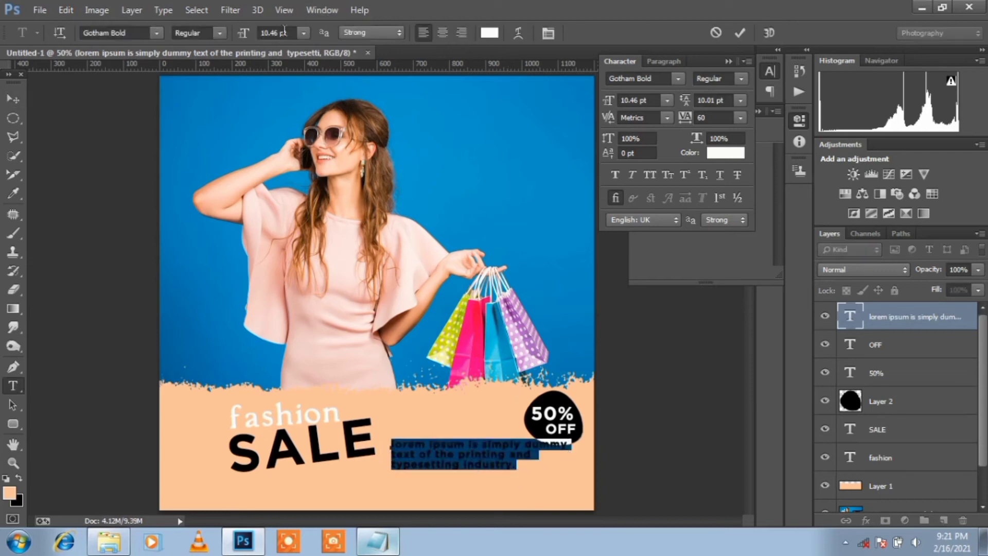
pyautogui.click(284, 32)
pyautogui.press('Down')
pyautogui.press('Down')
pyautogui.press('Down')
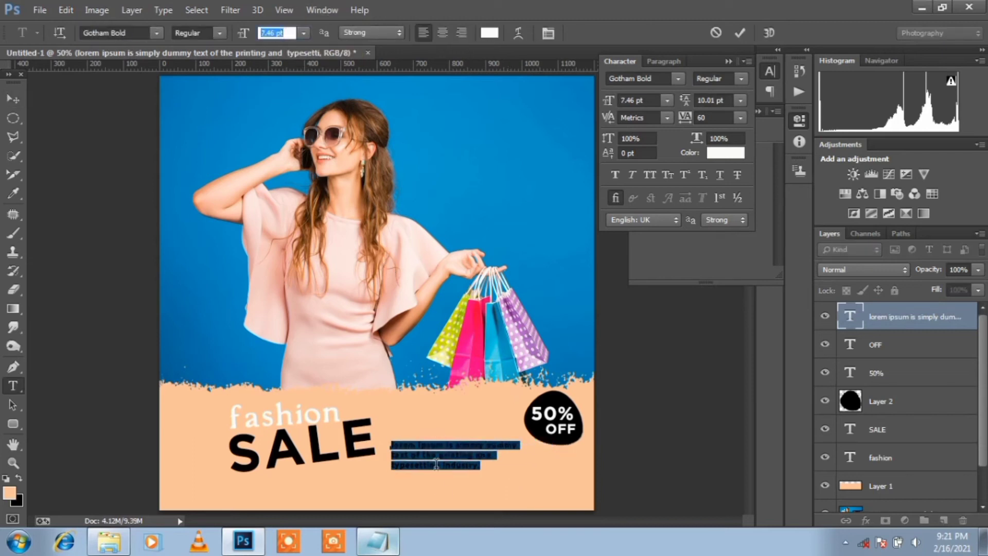
pyautogui.press('Return')
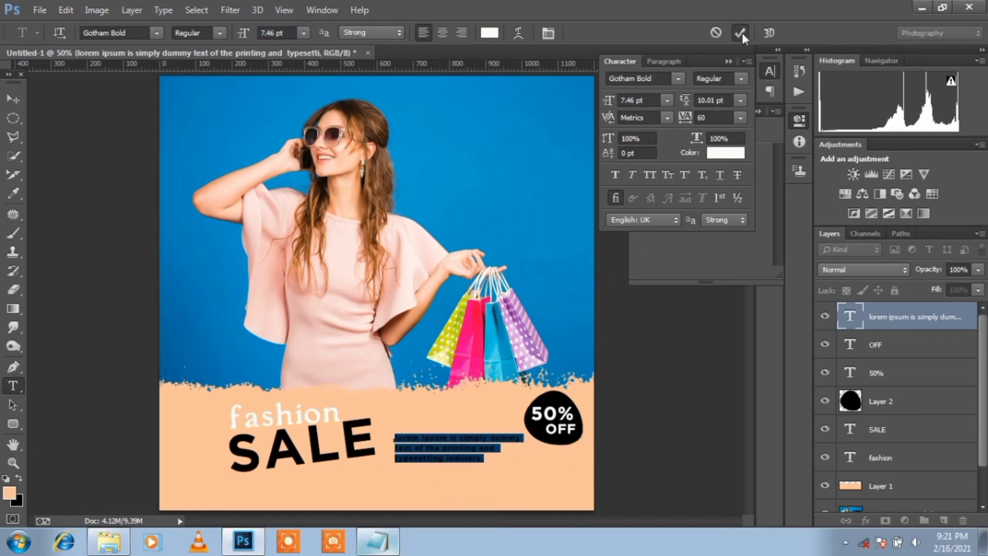
pyautogui.click(741, 34)
pyautogui.press('v')
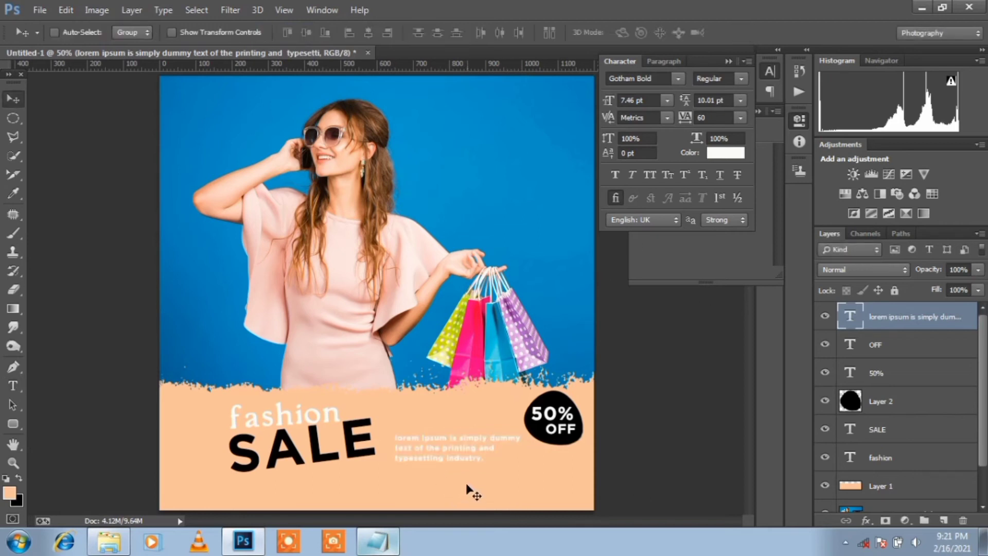
pyautogui.moveTo(467, 485); pyautogui.dragTo(463, 479)
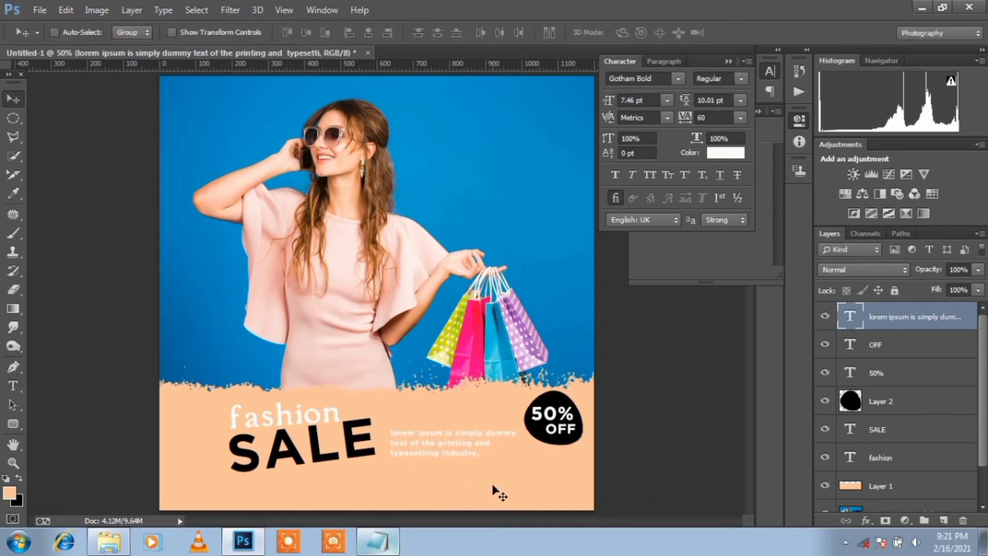
# Fill a button-sized rectangle below the paragraph with black on a new layer
pyautogui.moveTo(13, 118); pyautogui.dragTo(67, 118)
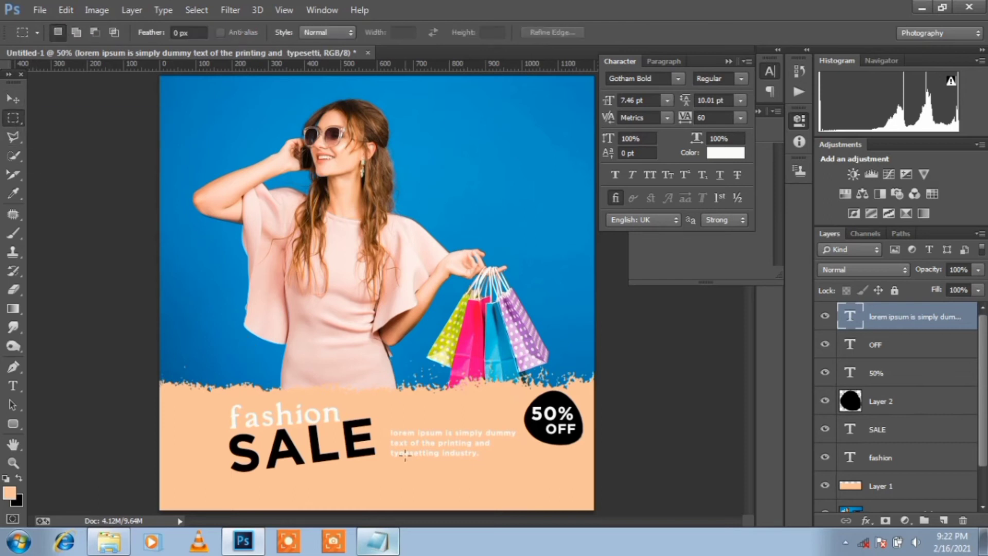
pyautogui.moveTo(384, 470); pyautogui.dragTo(518, 492)
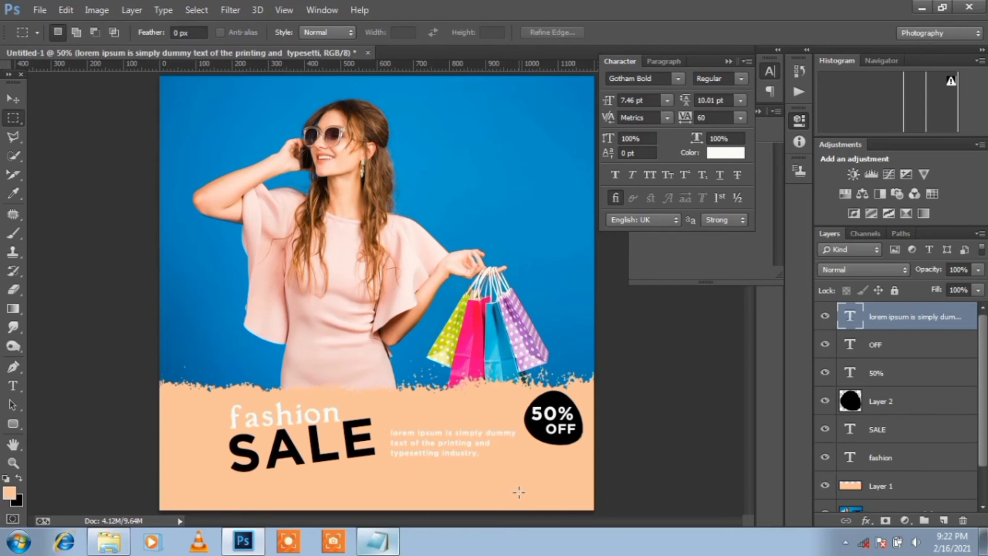
pyautogui.click(514, 488)
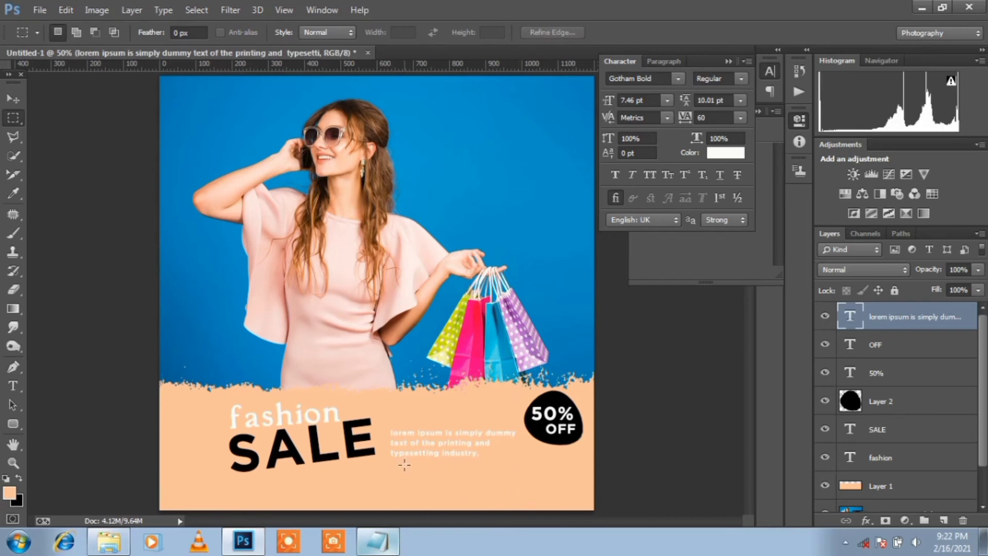
pyautogui.moveTo(480, 493); pyautogui.dragTo(502, 498)
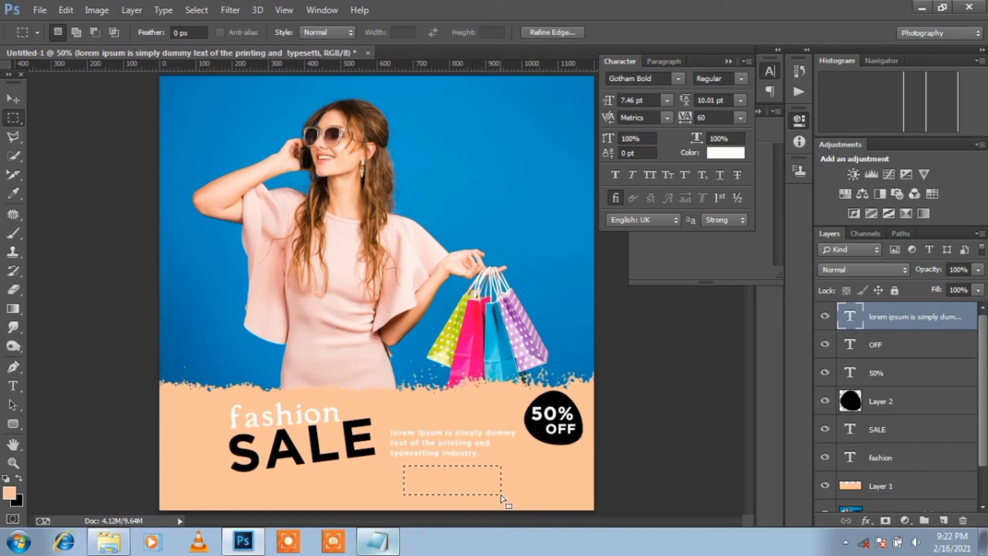
pyautogui.click(950, 519)
pyautogui.hotkey('ctrl', 'BackSpace')
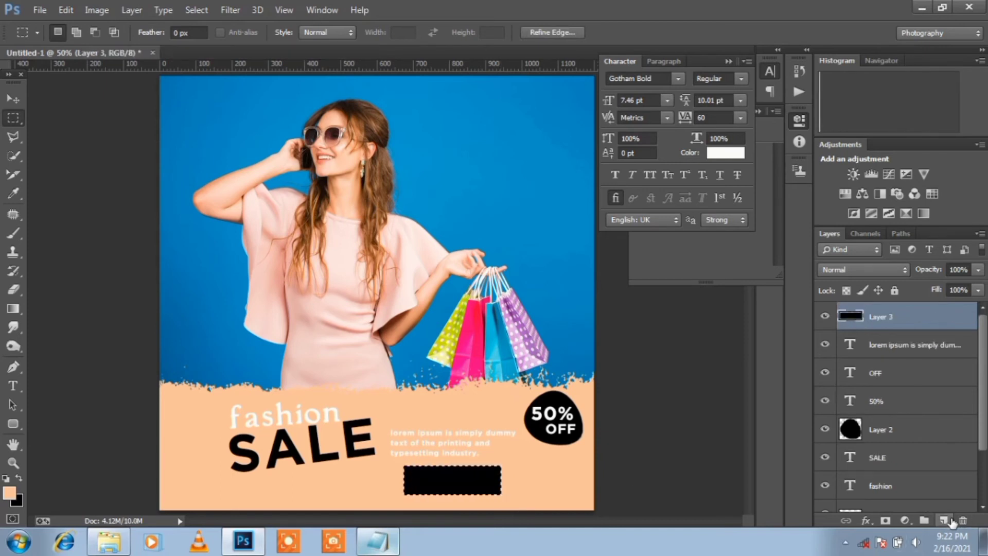
pyautogui.hotkey('ctrl', 'd')
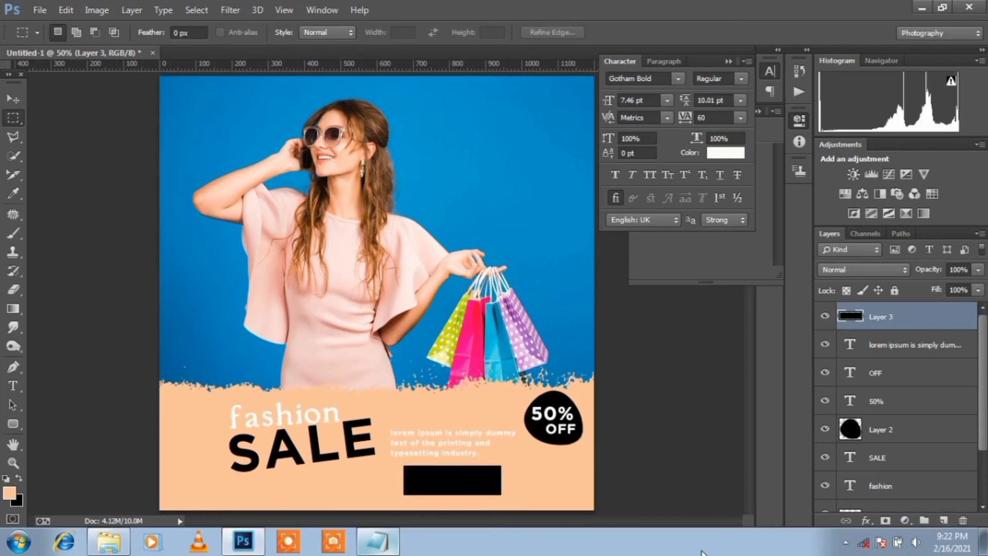
pyautogui.hotkey('ctrl', 'r')
pyautogui.hotkey('ctrl', 't')
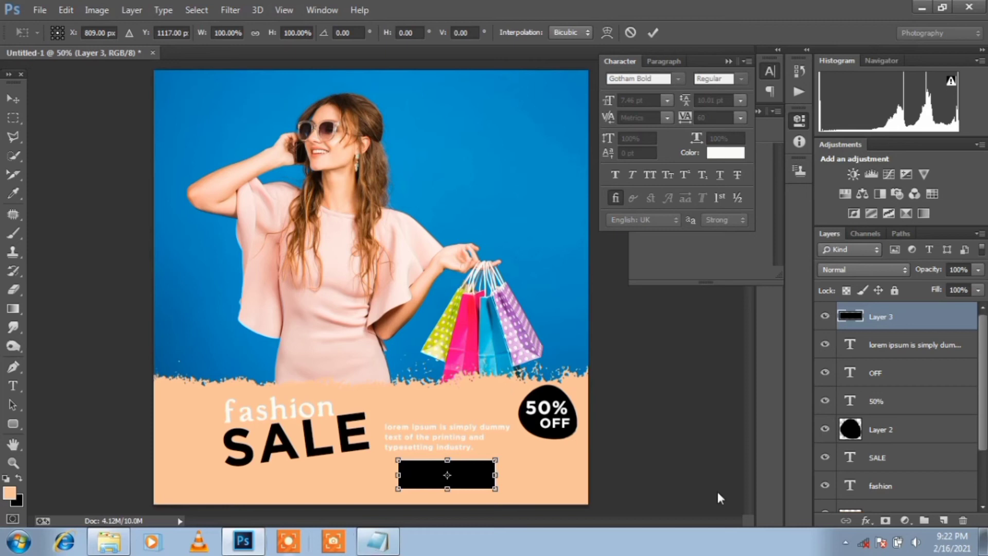
# Add white BUY NOW text on the black bar at 15.46 pt
pyautogui.press('Return')
pyautogui.press('t')
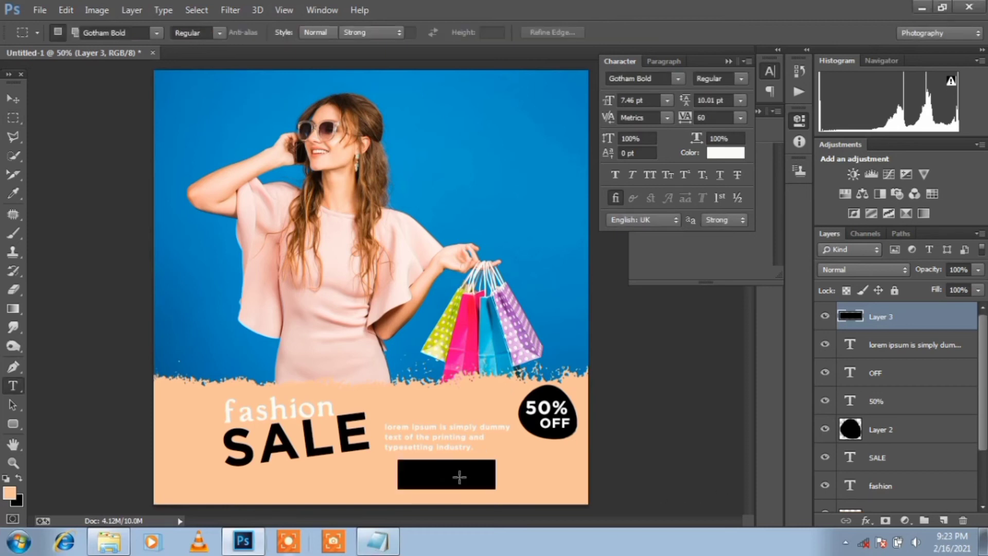
pyautogui.click(440, 475)
pyautogui.write('BUY NOW')
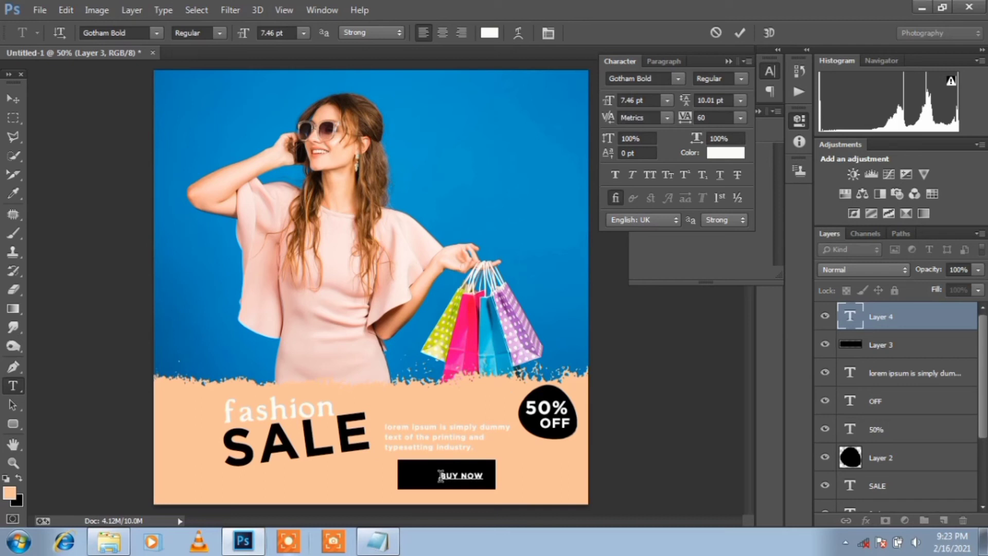
pyautogui.hotkey('ctrl', 'a')
pyautogui.click(288, 34)
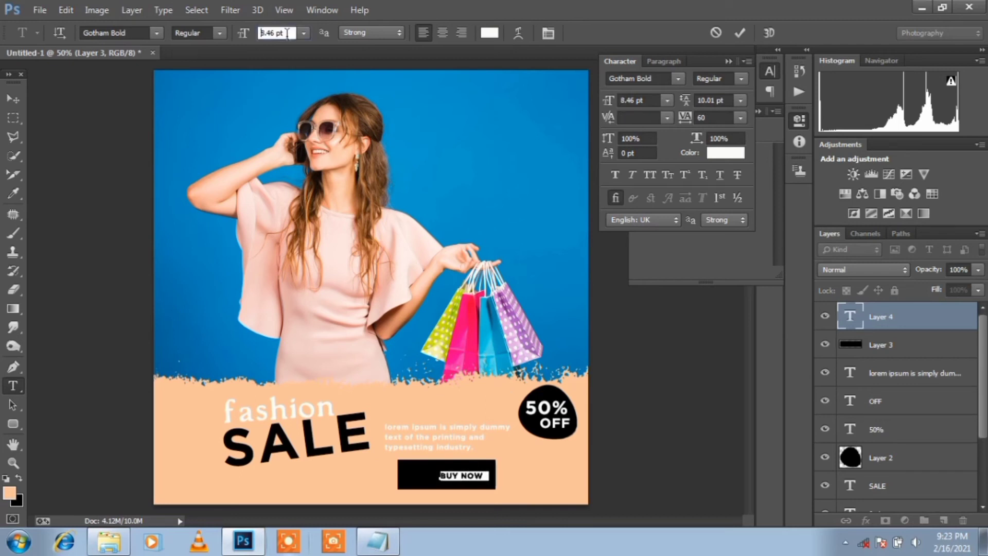
pyautogui.press('Up')
pyautogui.press('Up')
pyautogui.press('Up')
pyautogui.press('Return')
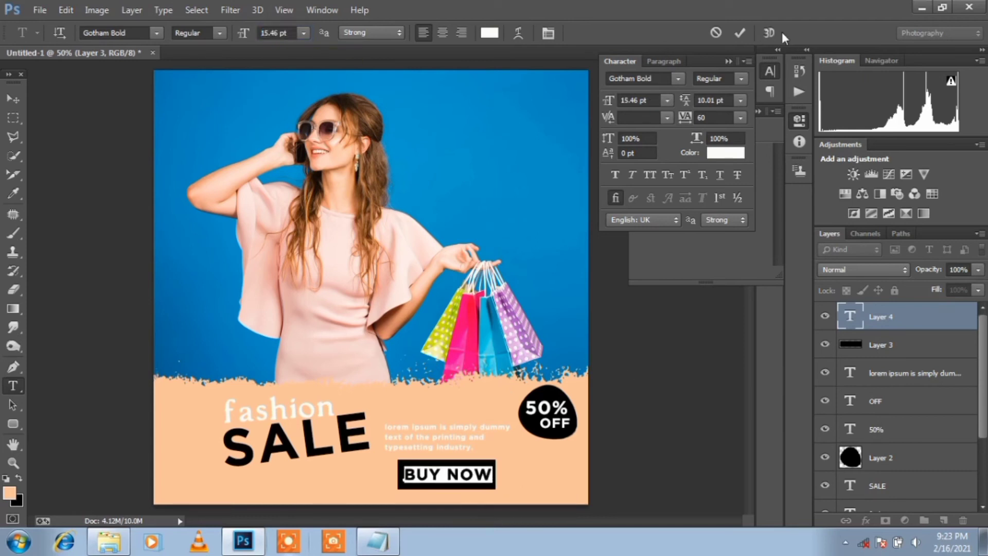
pyautogui.click(740, 33)
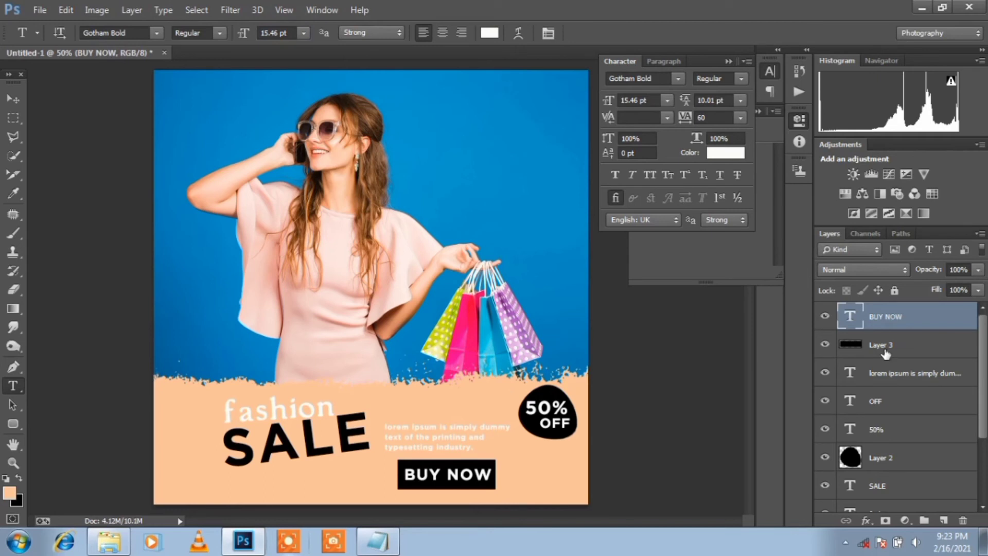
# Scale the black bar and BUY NOW together to about 81%
pyautogui.keyDown('shift'); pyautogui.click(884, 353); pyautogui.keyUp('shift')
pyautogui.hotkey('ctrl', 't')
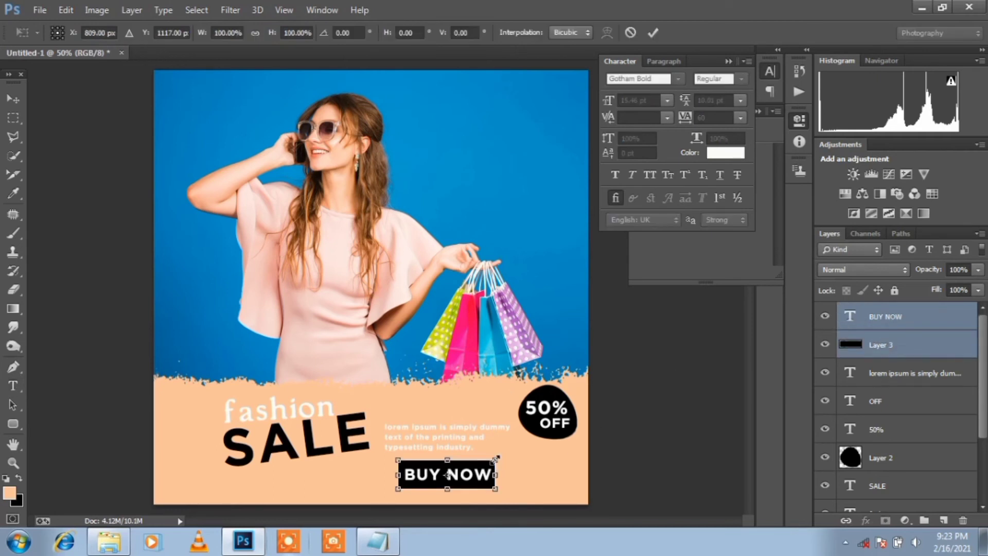
pyautogui.moveTo(494, 459); pyautogui.dragTo(470, 474)
pyautogui.click(652, 32)
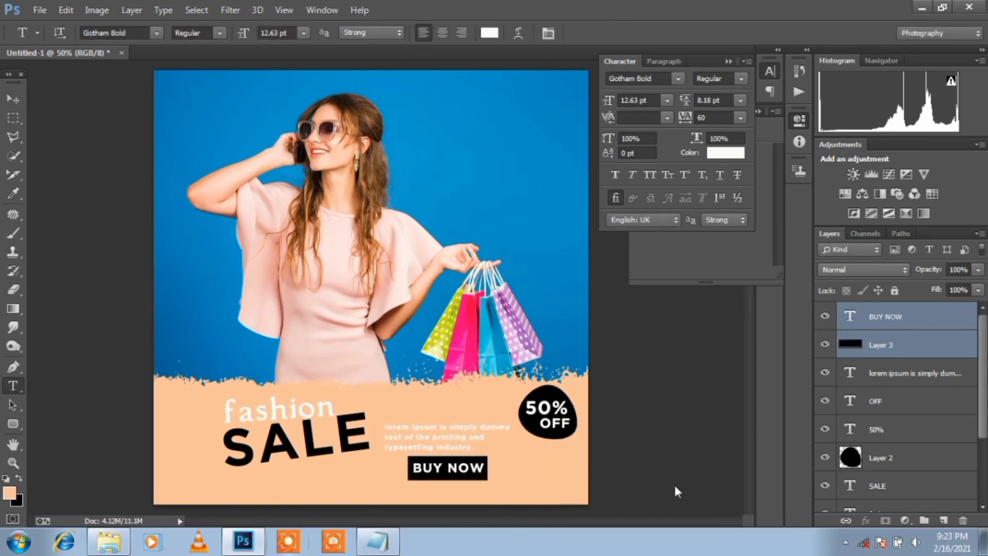
pyautogui.click(382, 494)
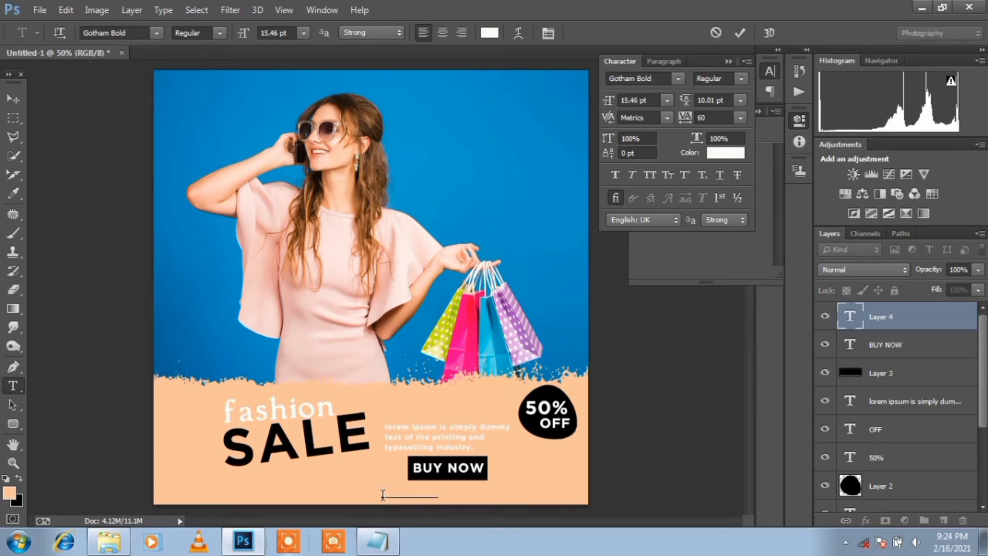
pyautogui.write('www.hoo')
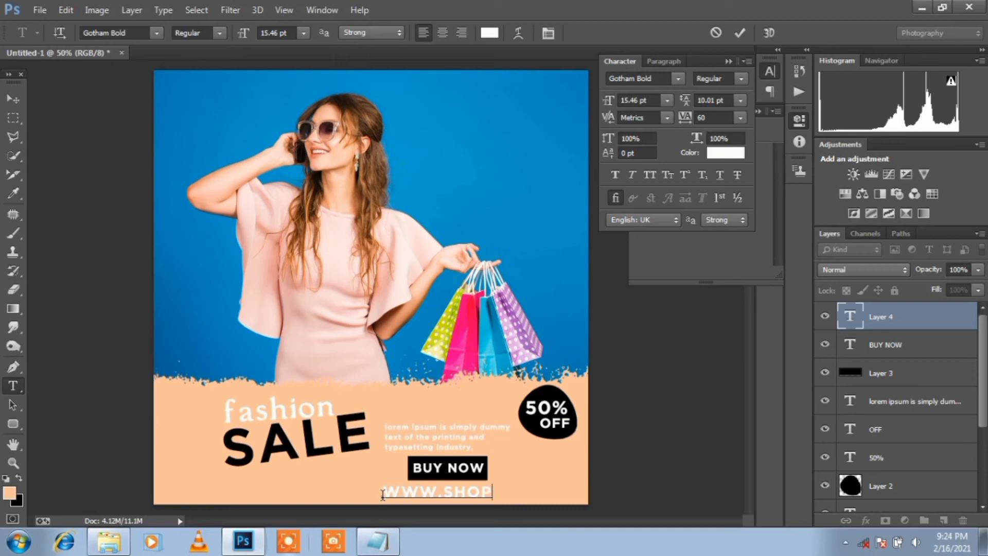
pyautogui.write('ow')
pyautogui.write('co')
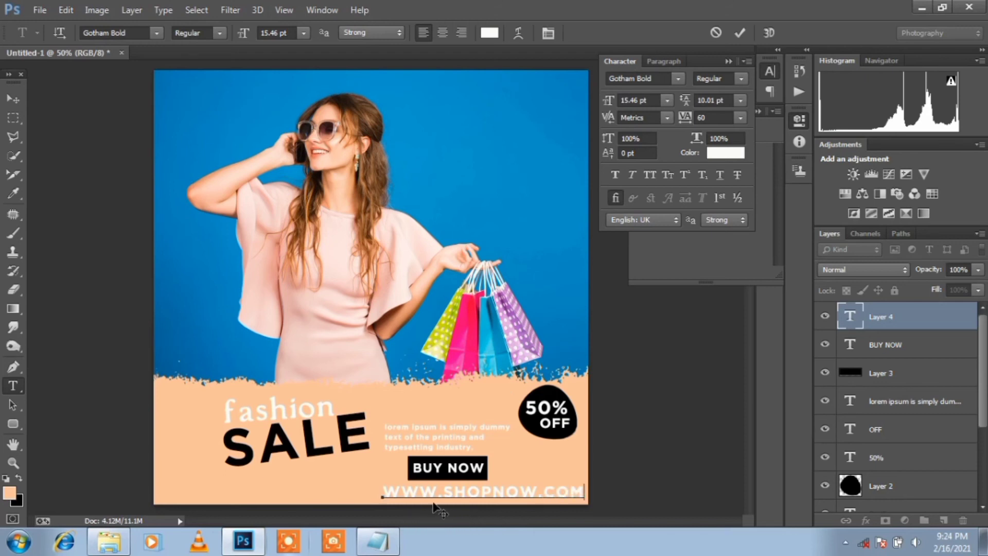
pyautogui.moveTo(408, 522); pyautogui.dragTo(354, 511)
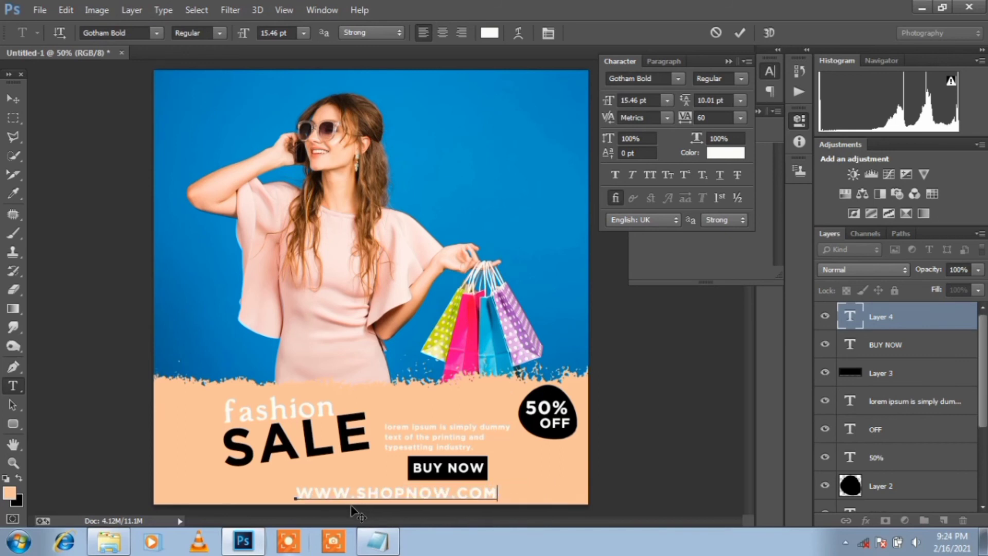
pyautogui.hotkey('ctrl', 'a')
pyautogui.click(291, 32)
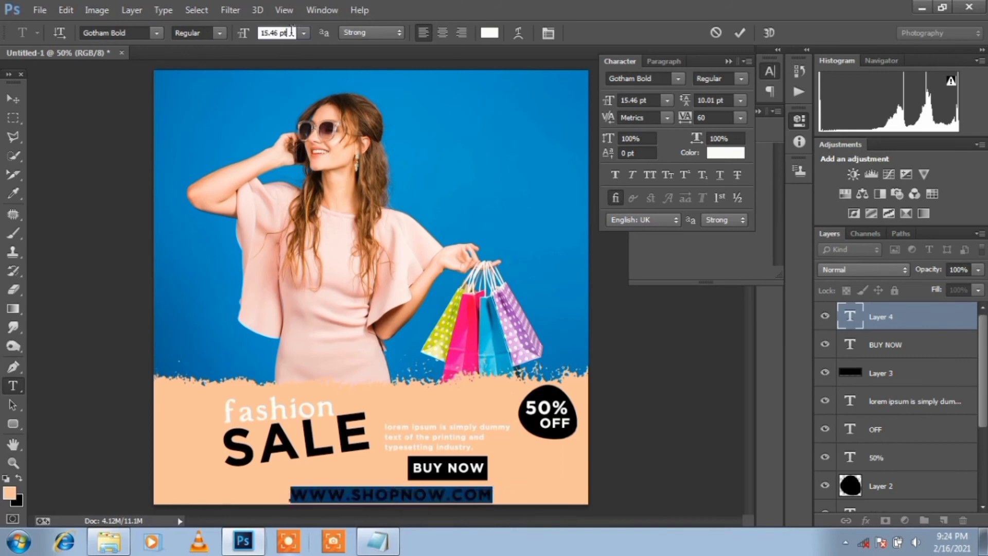
pyautogui.press('Down')
pyautogui.press('Down')
pyautogui.press('Down')
pyautogui.press('Down')
pyautogui.press('Down')
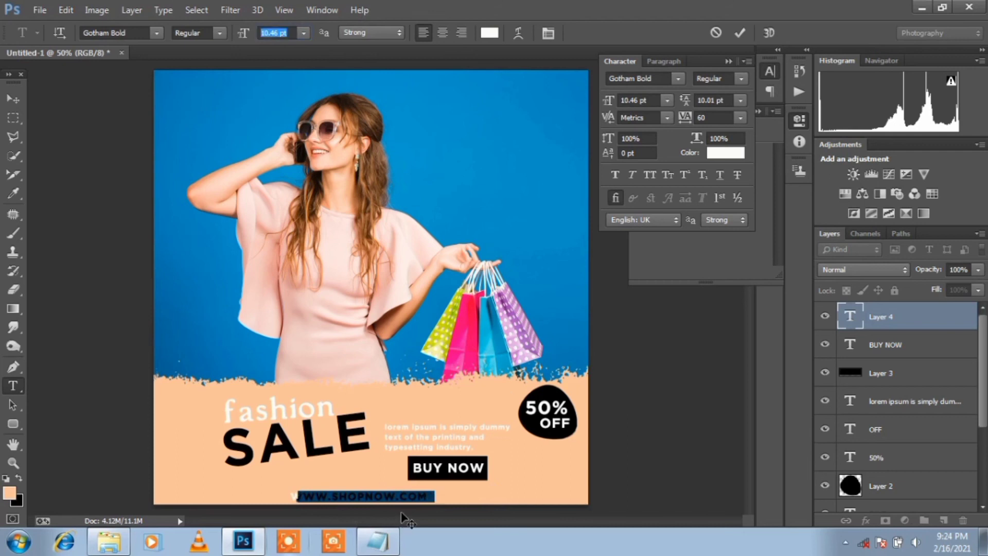
pyautogui.moveTo(402, 525); pyautogui.dragTo(413, 524)
pyautogui.hotkey('ctrl', 'Return')
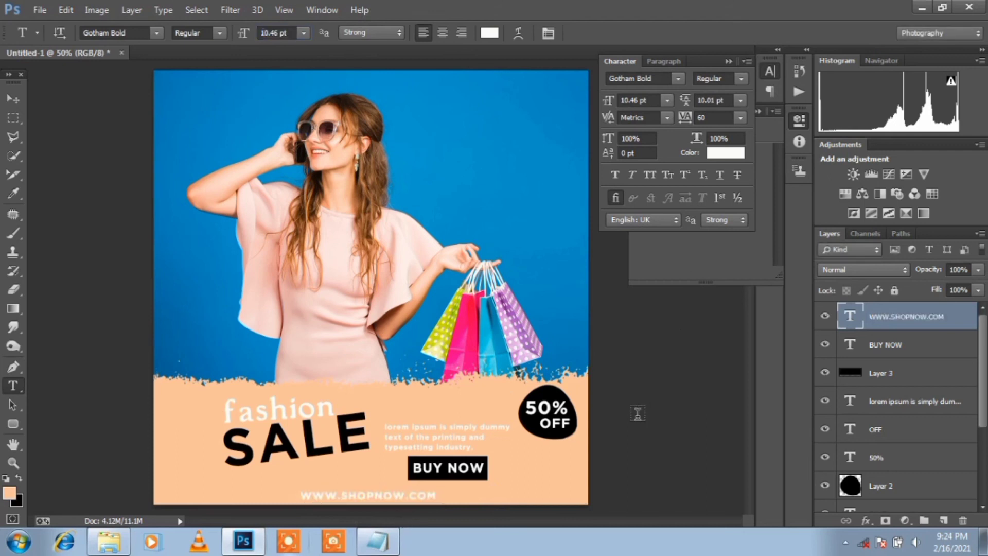
pyautogui.press('v')
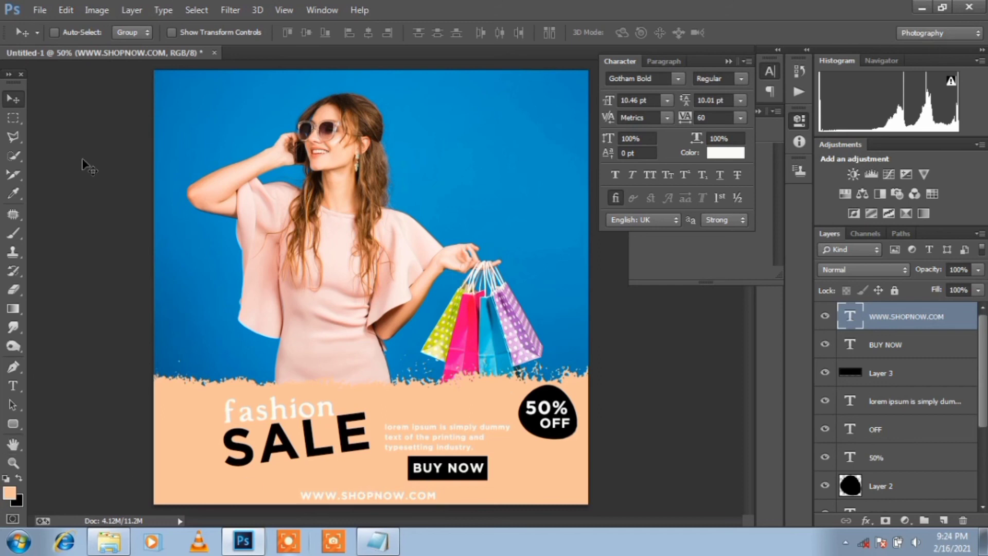
# Add a small black dot on a new layer left of SALE
pyautogui.click(12, 118)
pyautogui.click(77, 133)
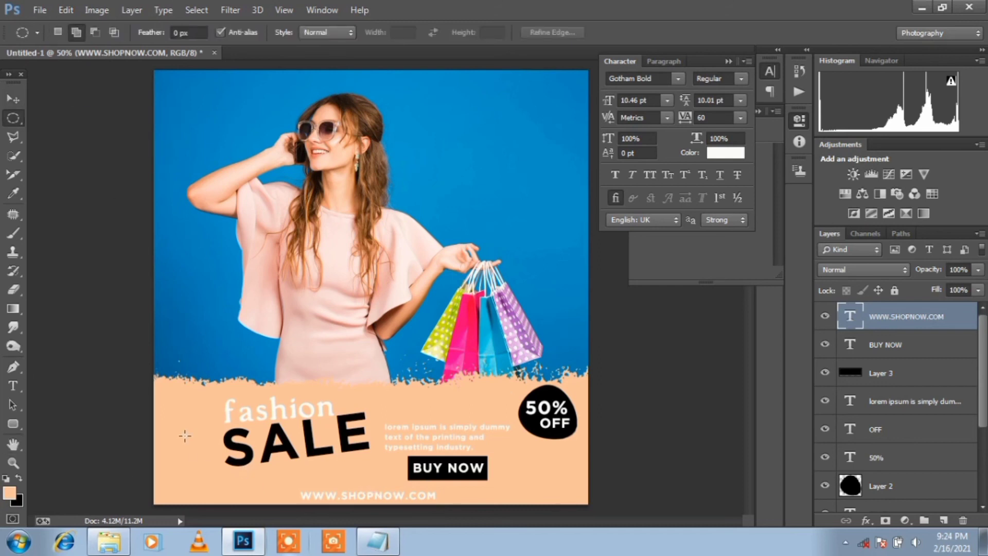
pyautogui.moveTo(175, 418); pyautogui.dragTo(196, 438)
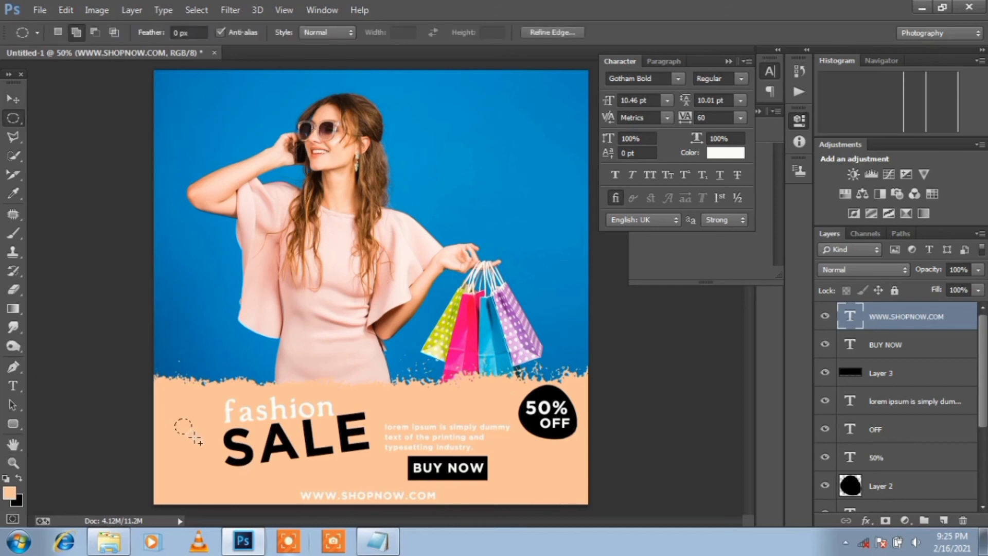
pyautogui.click(19, 479)
pyautogui.click(945, 518)
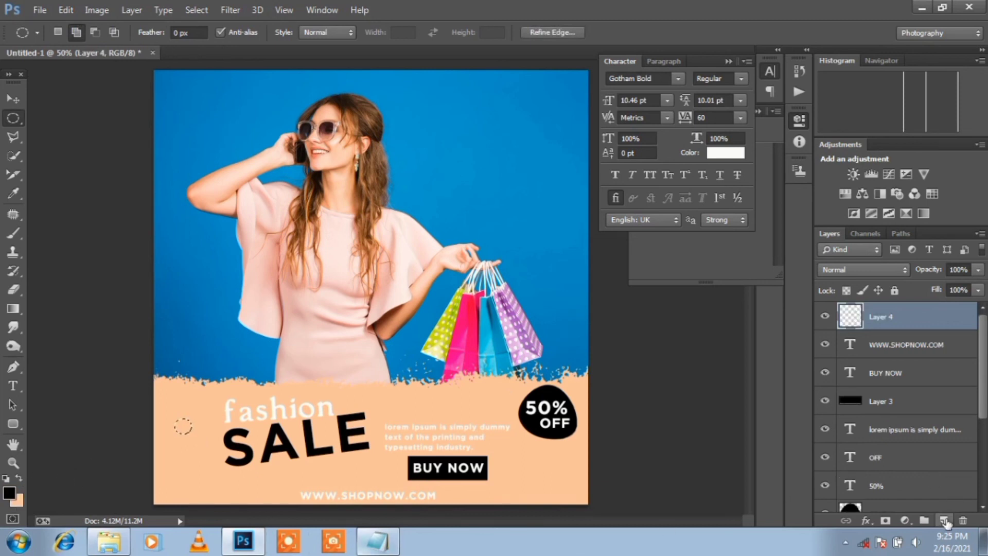
pyautogui.hotkey('ctrl', 'BackSpace')
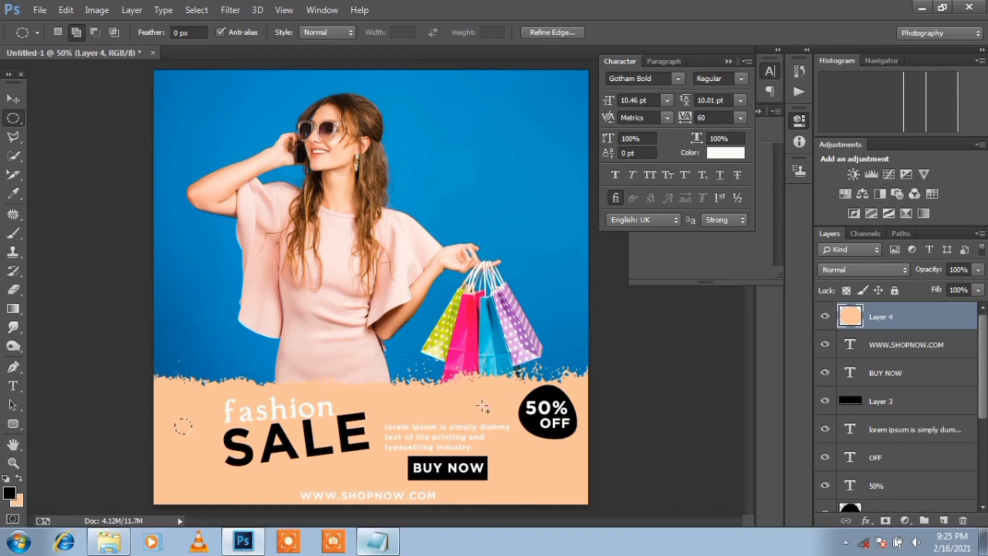
pyautogui.click(19, 478)
pyautogui.hotkey('ctrl', 'BackSpace')
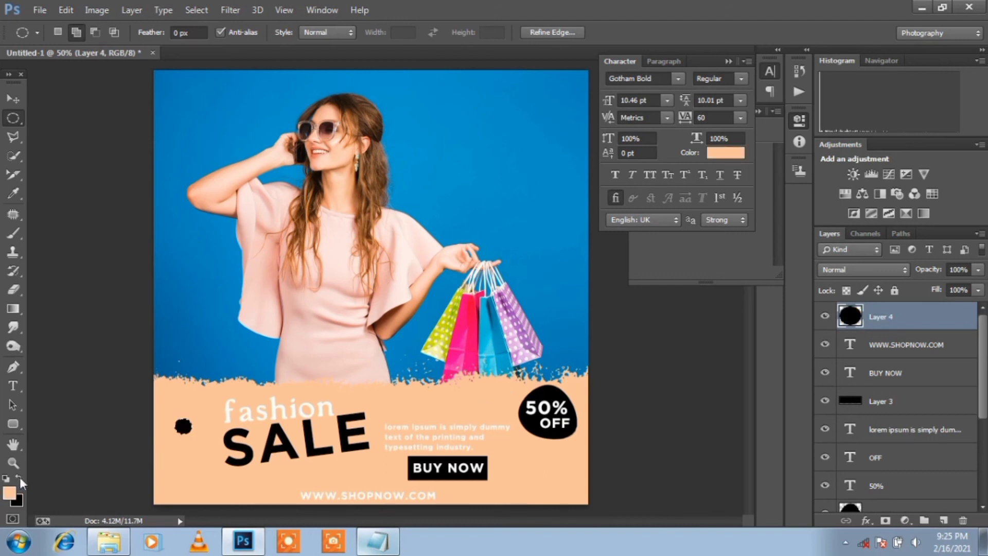
pyautogui.hotkey('ctrl', 'd')
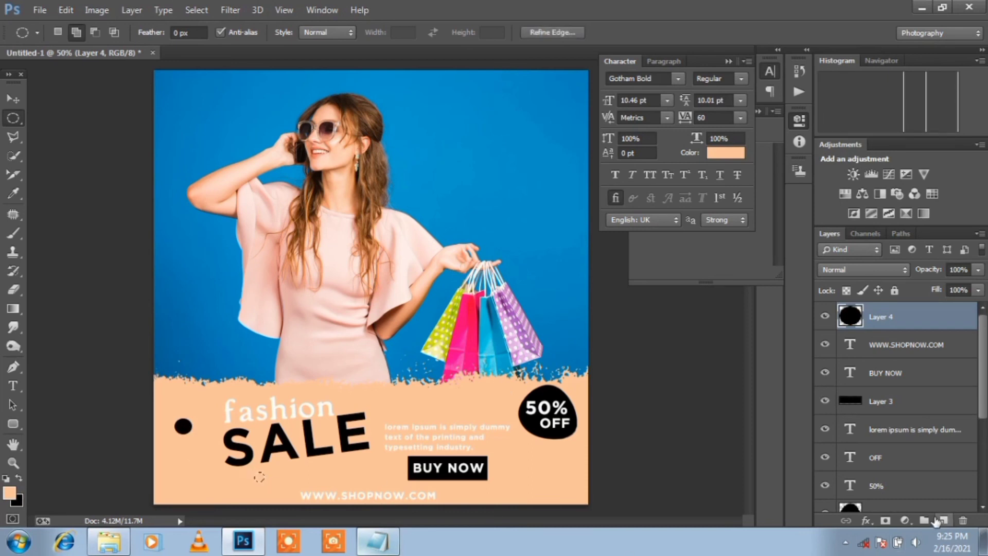
# Add small white dots below SALE and above the lorem text, then dismiss the save dialog
pyautogui.click(943, 521)
pyautogui.click(17, 500)
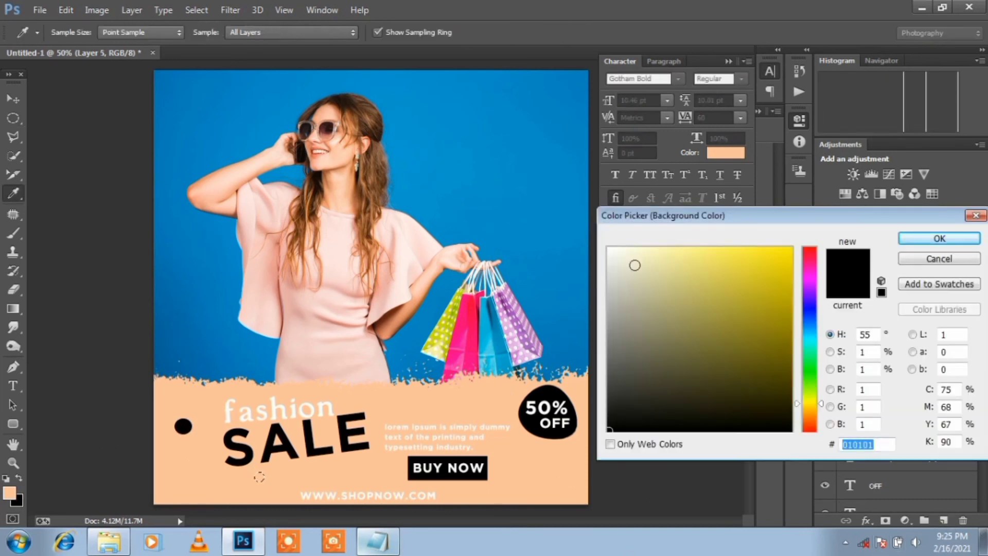
pyautogui.click(607, 248)
pyautogui.click(937, 238)
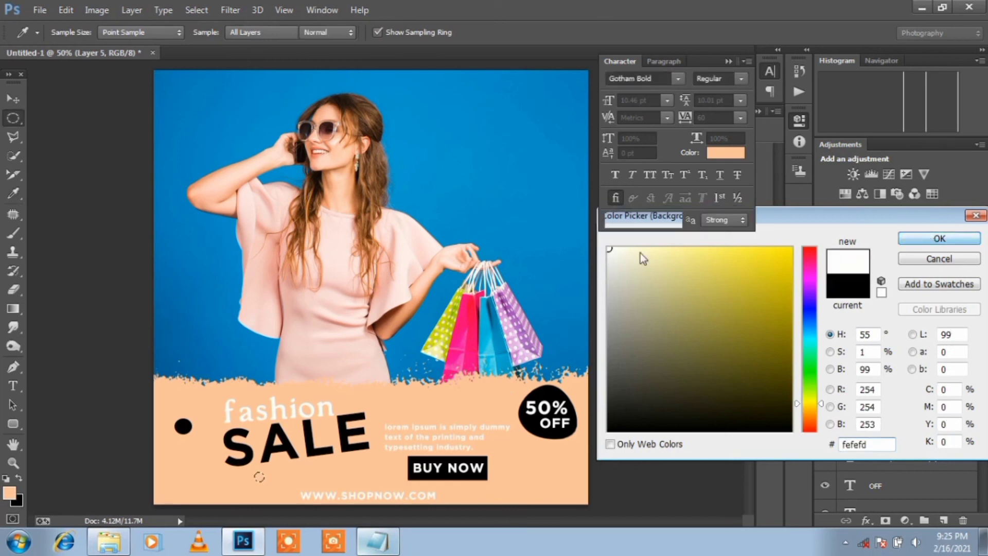
pyautogui.press('m')
pyautogui.hotkey('ctrl', 'd')
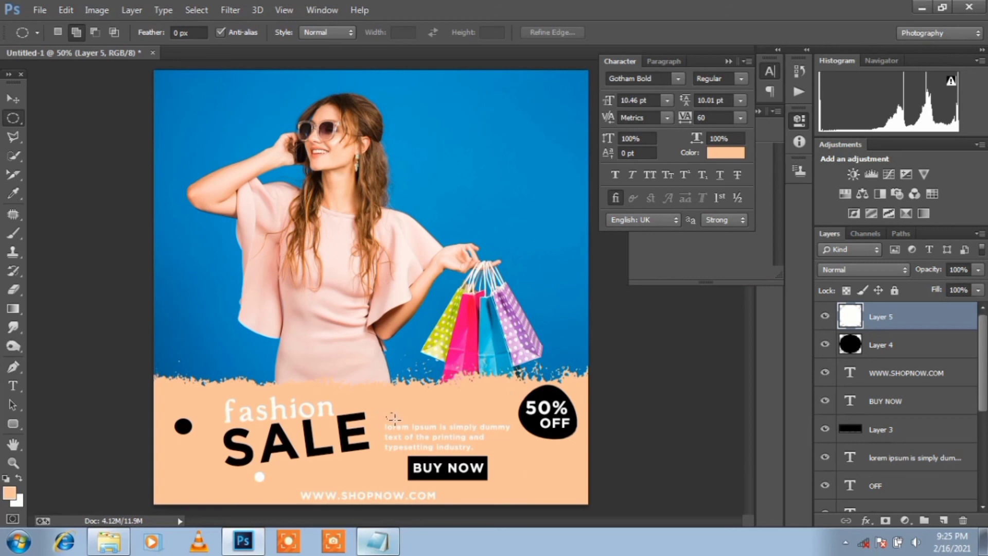
pyautogui.moveTo(386, 412); pyautogui.dragTo(394, 421)
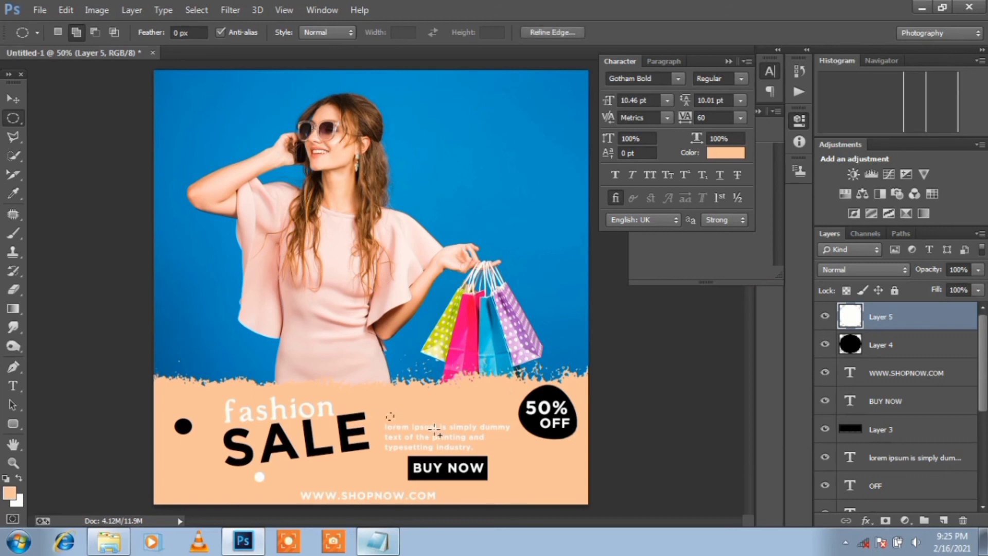
pyautogui.hotkey('ctrl', 'BackSpace')
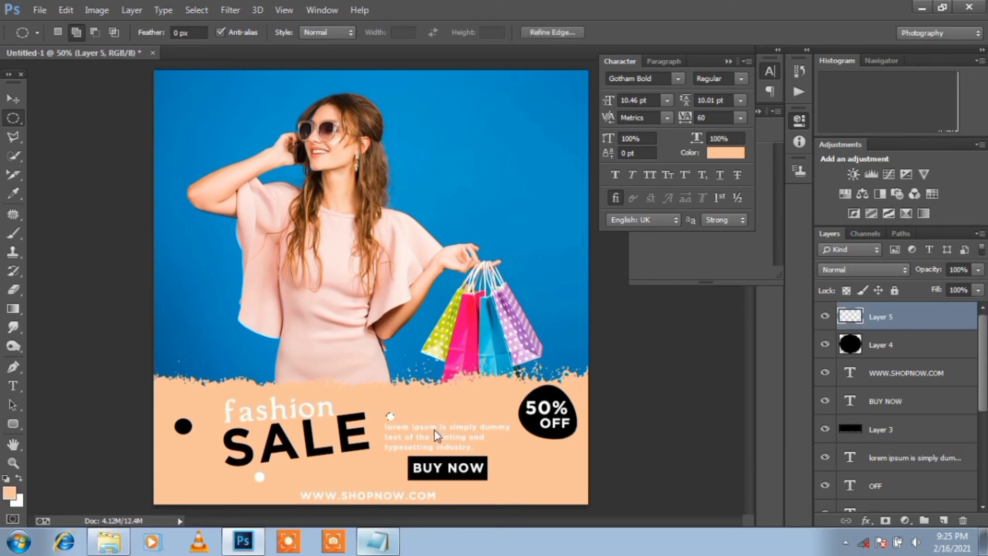
pyautogui.hotkey('ctrl', 's')
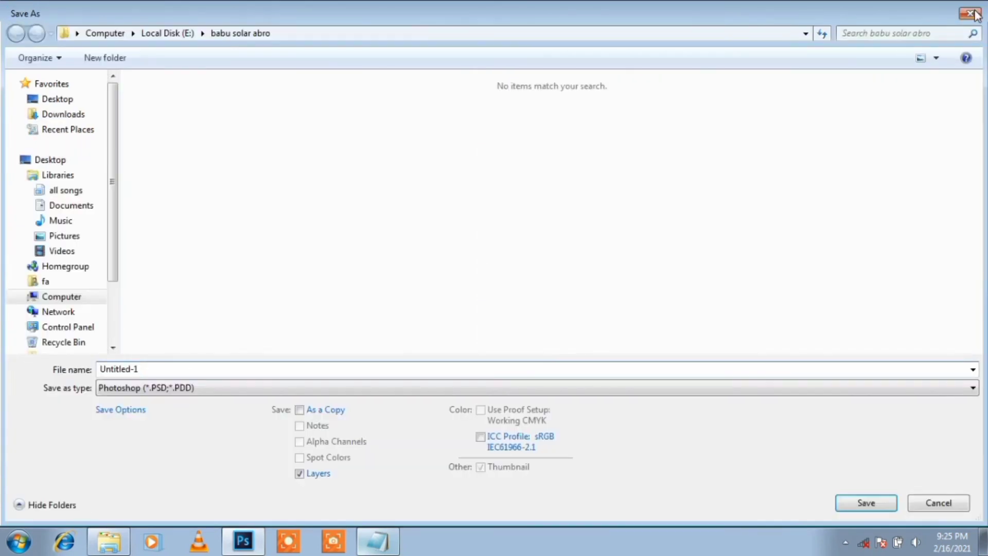
pyautogui.click(973, 13)
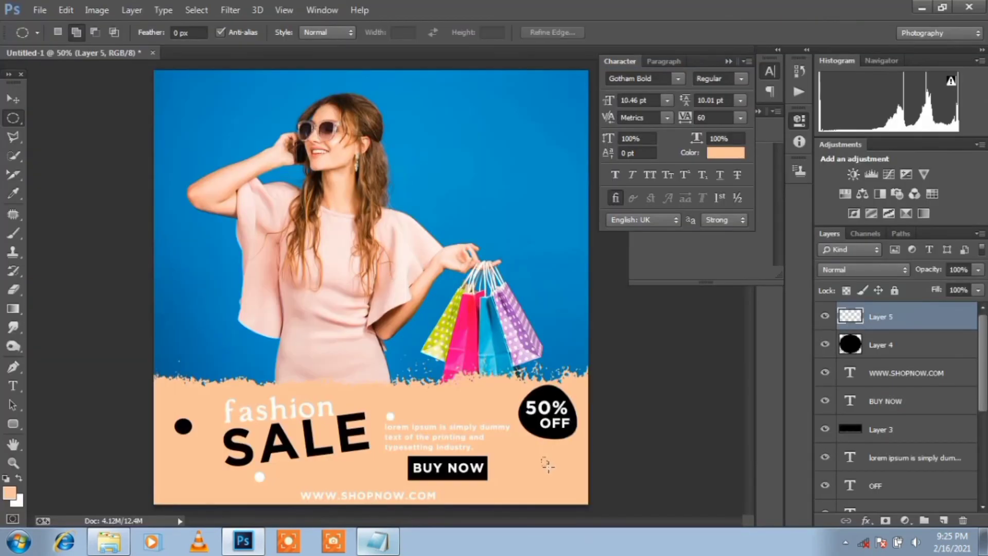
# Add a small black dot on a new layer right of BUY NOW, then open Save As
pyautogui.moveTo(553, 466); pyautogui.dragTo(548, 461)
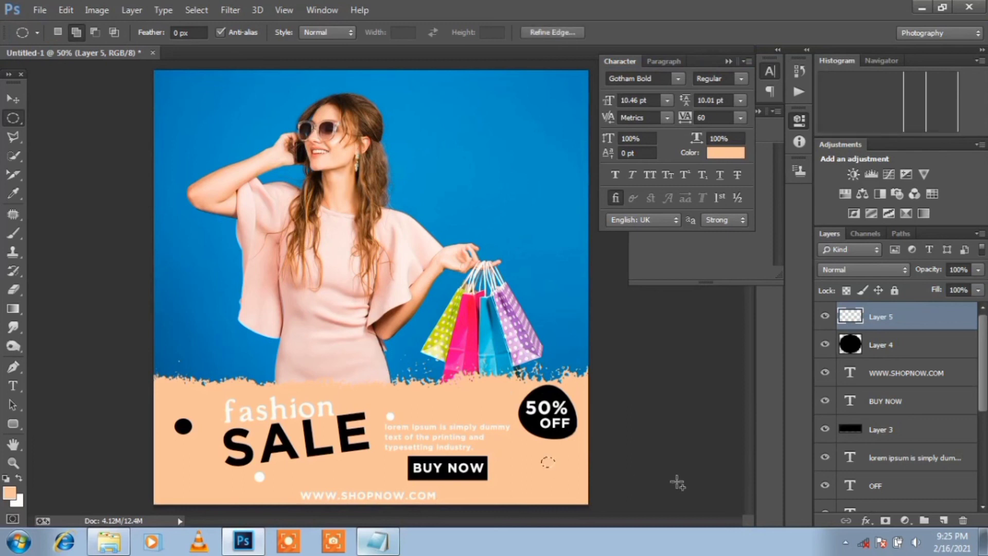
pyautogui.click(554, 459)
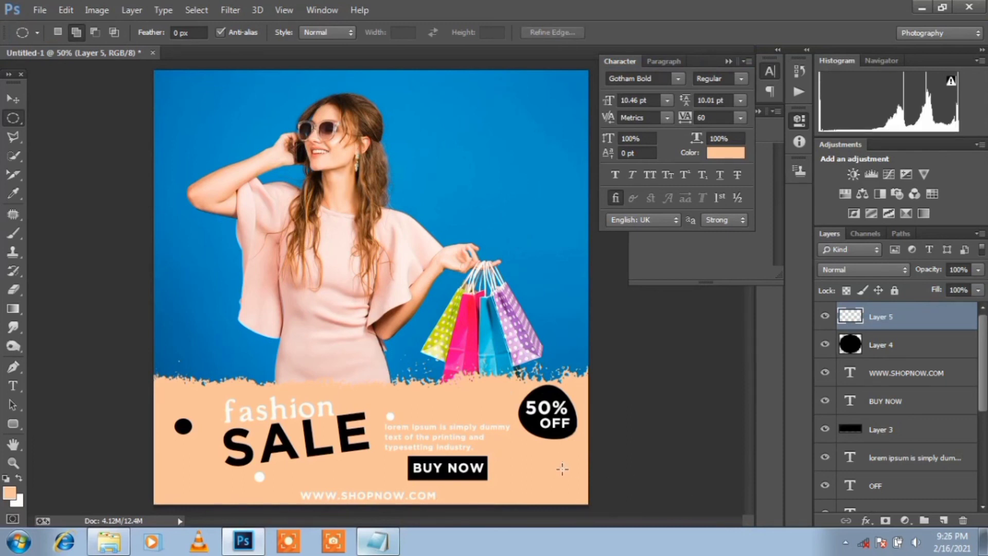
pyautogui.moveTo(562, 468); pyautogui.dragTo(549, 456)
pyautogui.click(943, 519)
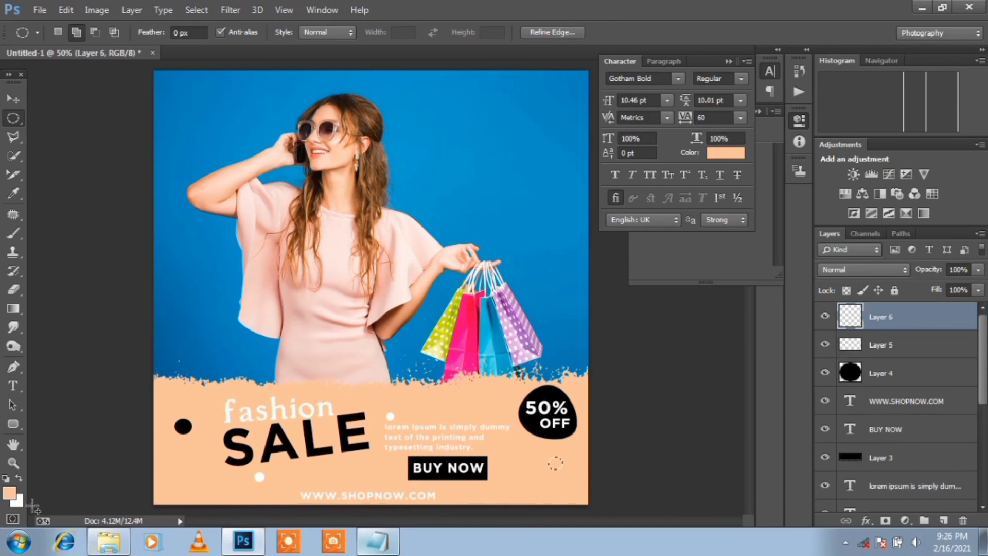
pyautogui.click(17, 501)
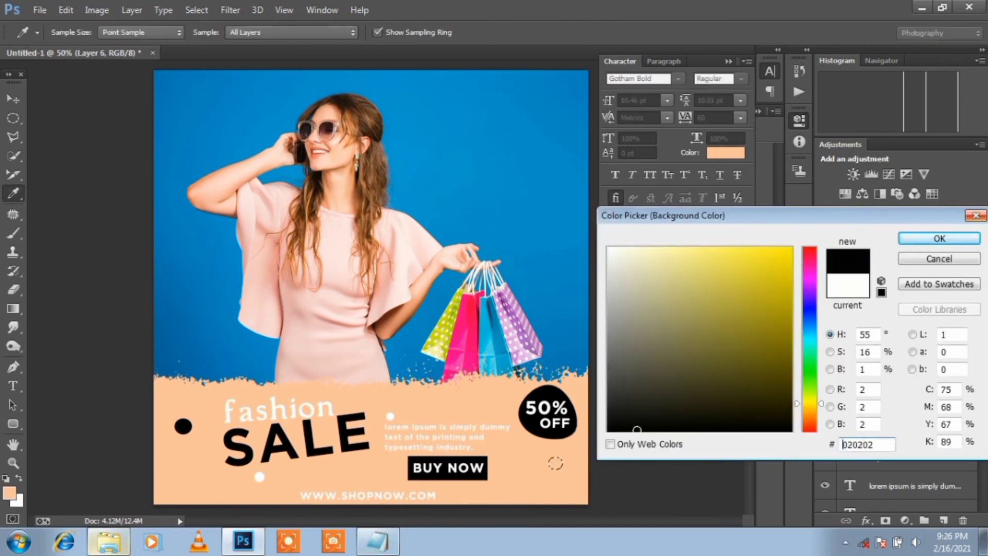
pyautogui.click(953, 236)
pyautogui.hotkey('ctrl', 'BackSpace')
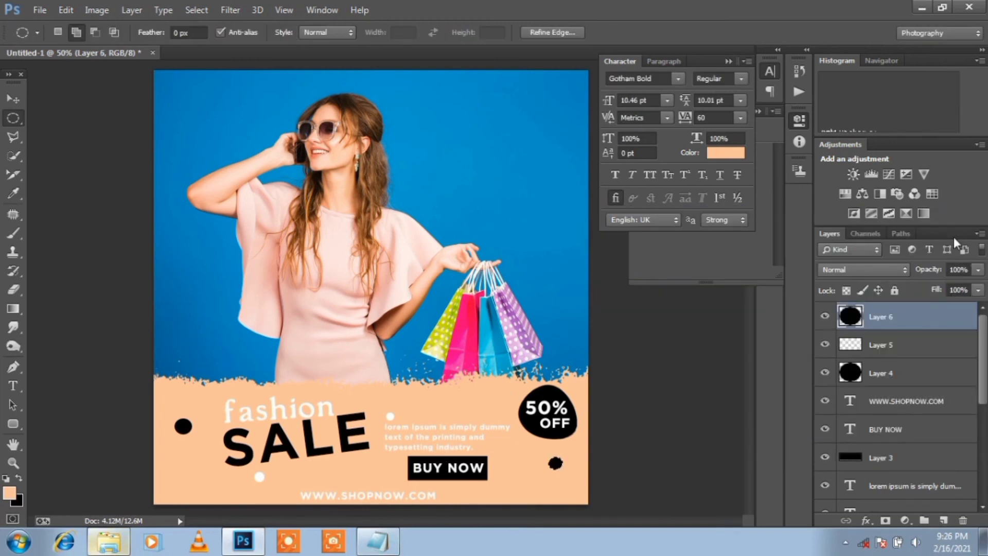
pyautogui.hotkey('ctrl', 'd')
pyautogui.hotkey('ctrl', 's')
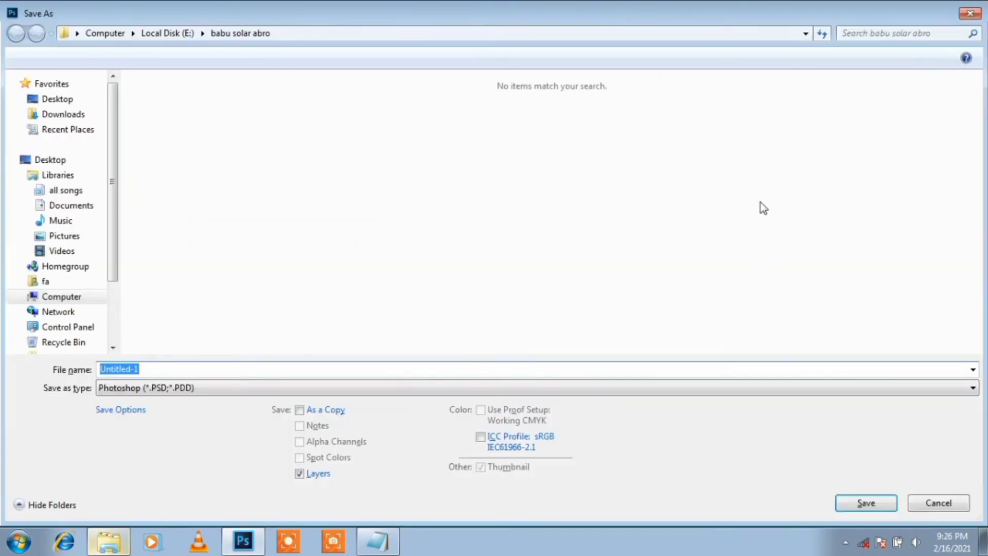